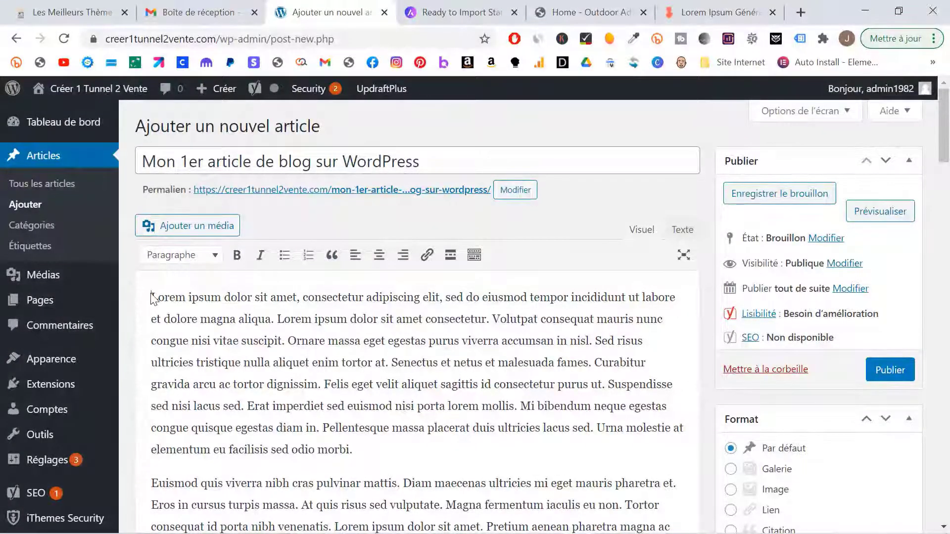
# Add the line "Mon 1er titre" above the article's first paragraph and format it as Titre 2
pyautogui.press('Return')
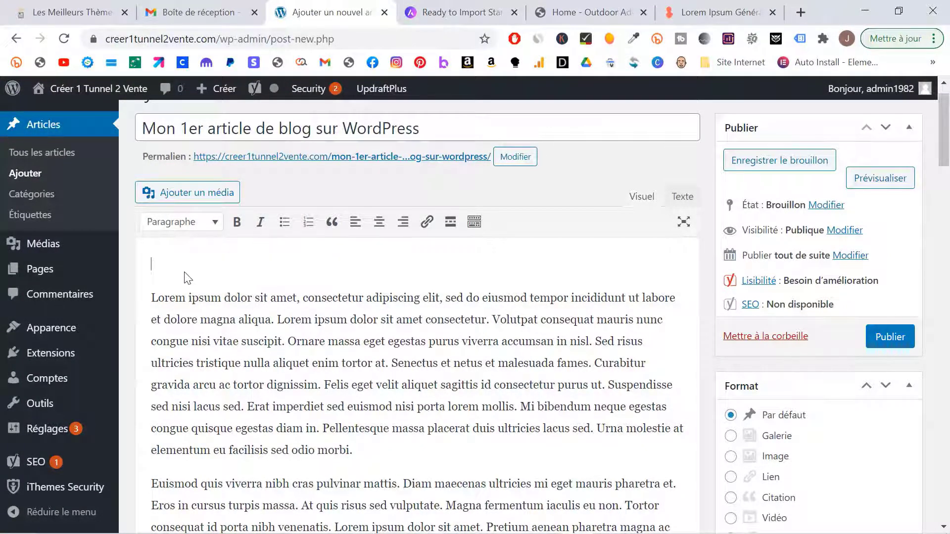
pyautogui.scroll(1, 213, 262)
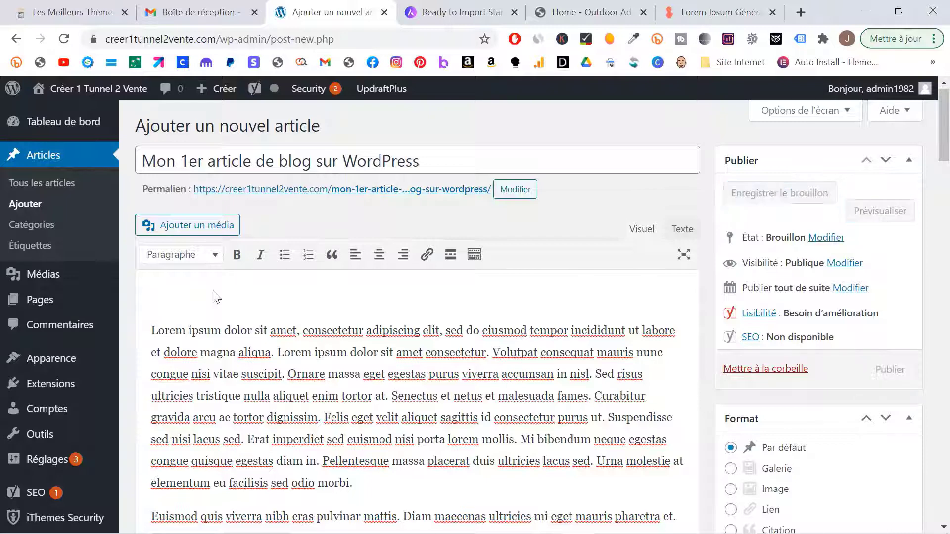
pyautogui.write('Mon 1er titre')
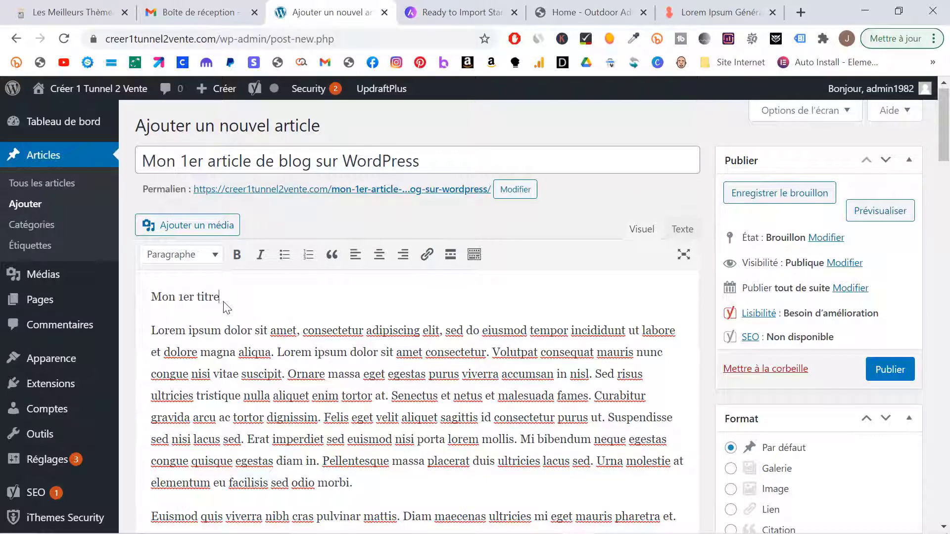
pyautogui.tripleClick(220, 299)
pyautogui.click(215, 255)
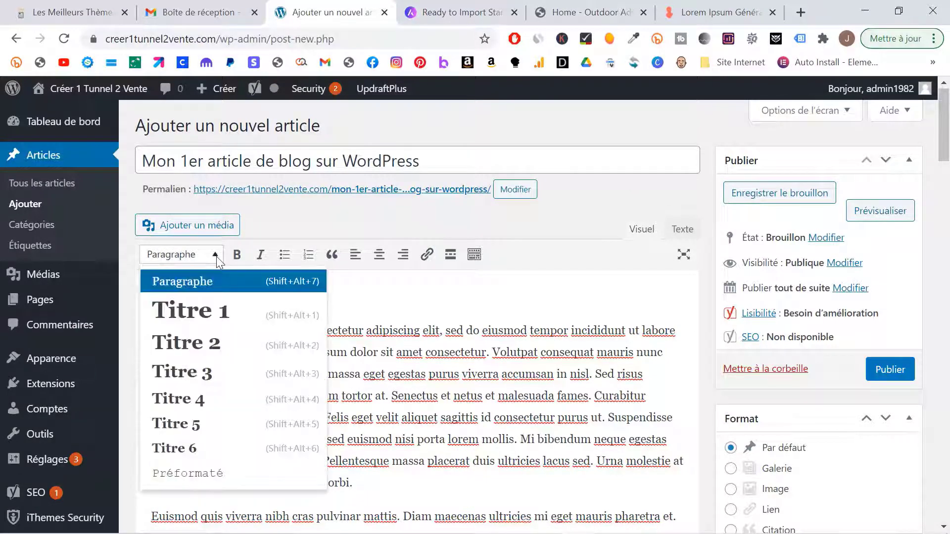
pyautogui.click(217, 340)
pyautogui.scroll(-1, 218, 337)
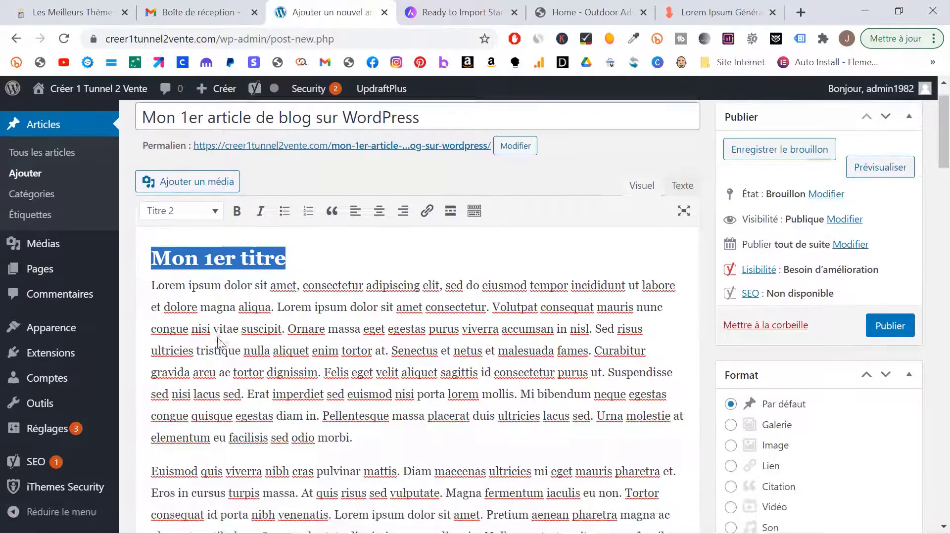
# Add the line "Mon 1er sous-titre" below the first paragraph, format it as Titre 3 and check the heading levels
pyautogui.click(387, 441)
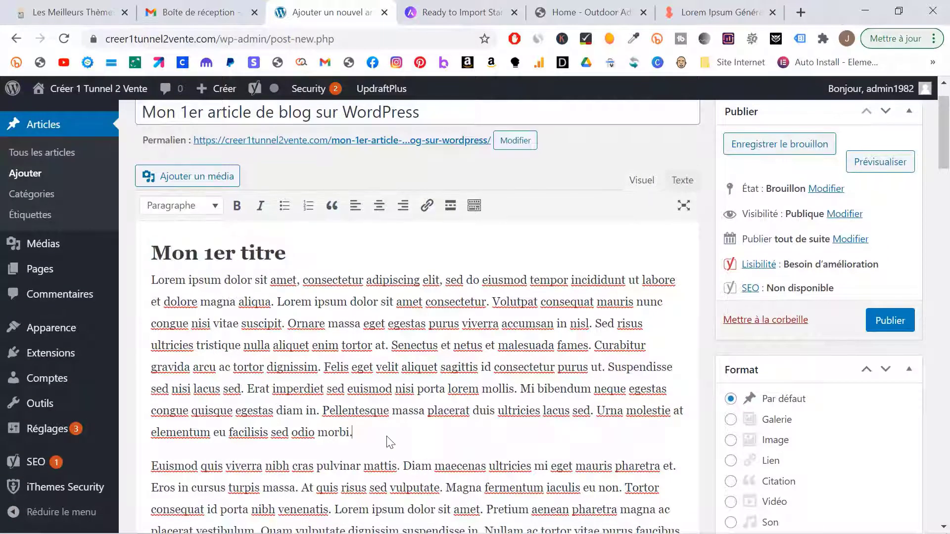
pyautogui.press('Return')
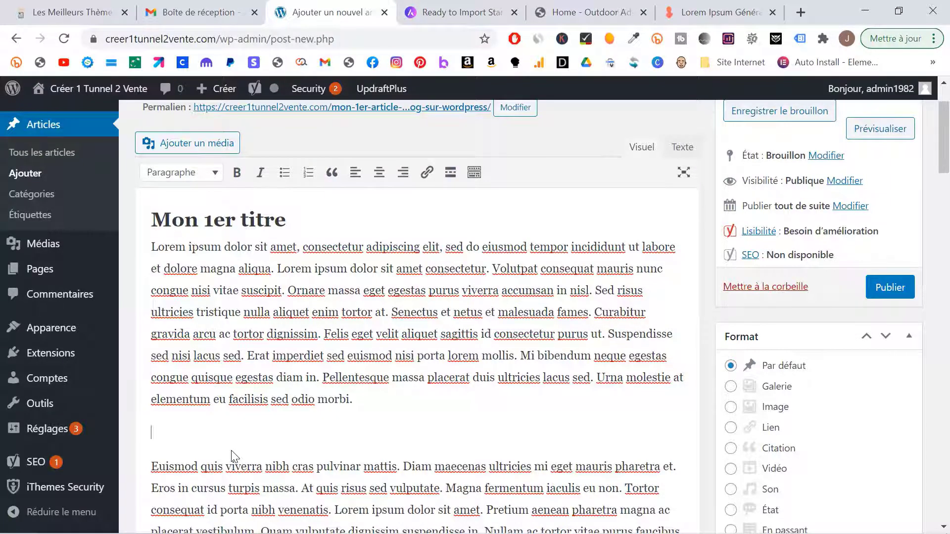
pyautogui.write('Mon 1er sous-titre')
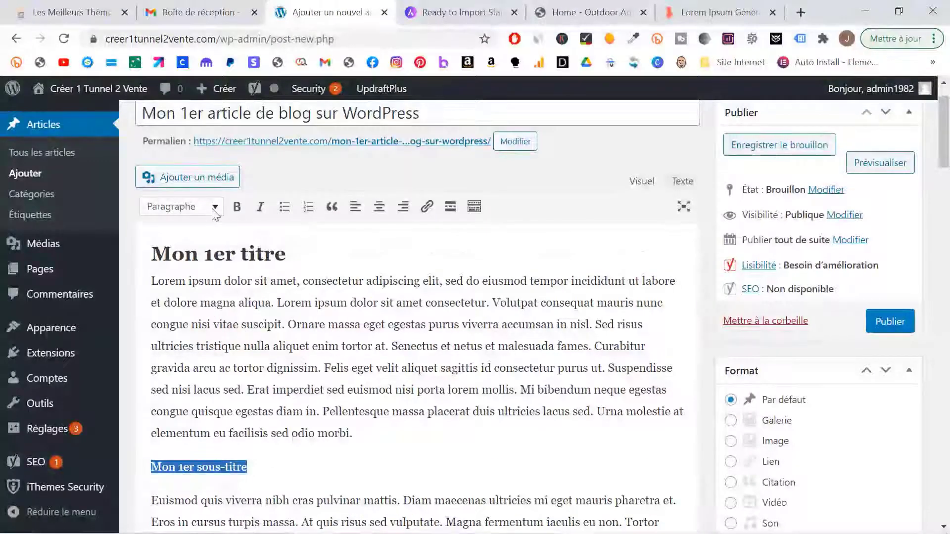
pyautogui.click(214, 207)
pyautogui.click(185, 295)
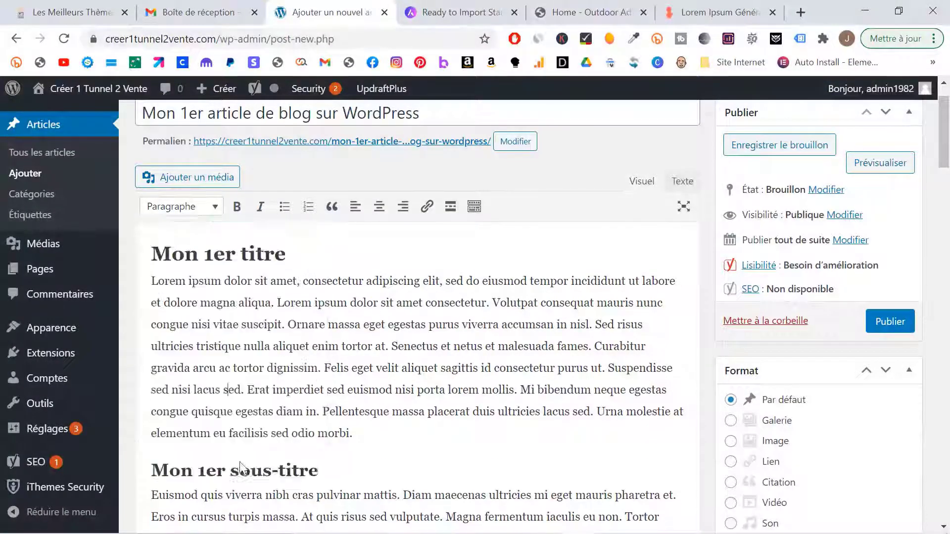
pyautogui.click(239, 471)
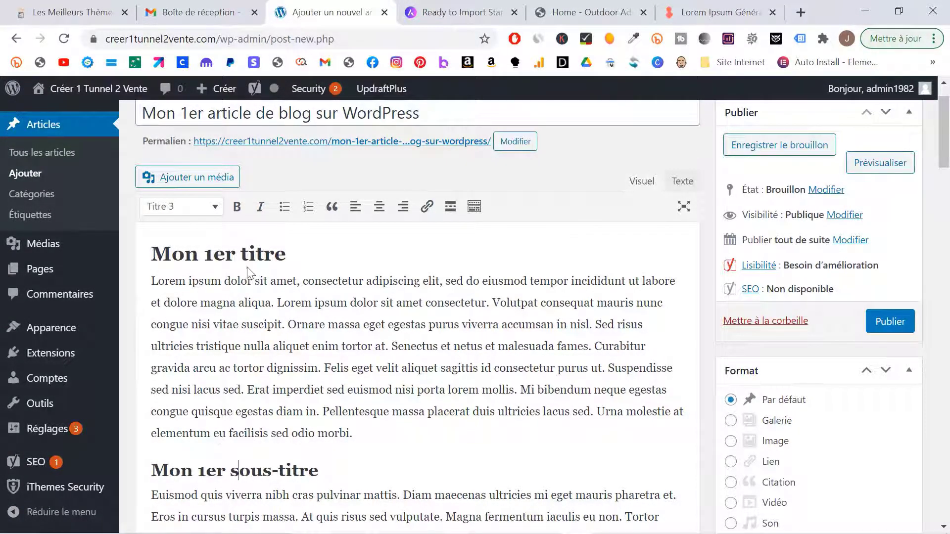
pyautogui.click(235, 254)
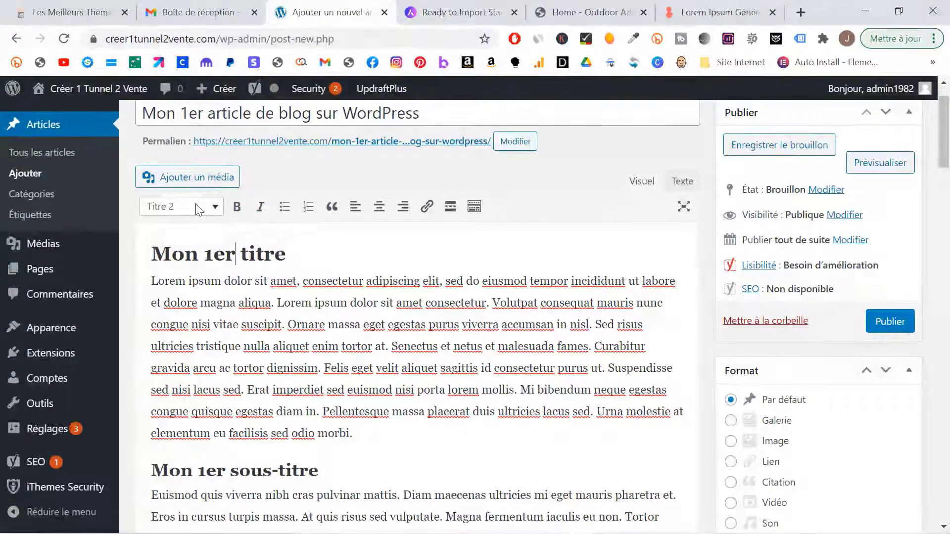
pyautogui.click(192, 305)
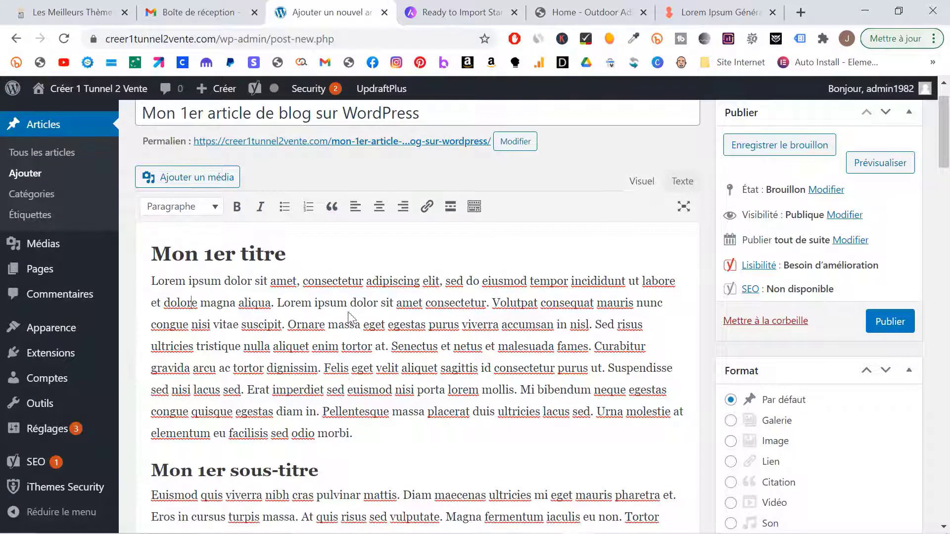
# Make "consectetur adipiscing" in the first paragraph bold and also italicise the word "adipiscing"
pyautogui.moveTo(302, 284); pyautogui.dragTo(423, 288)
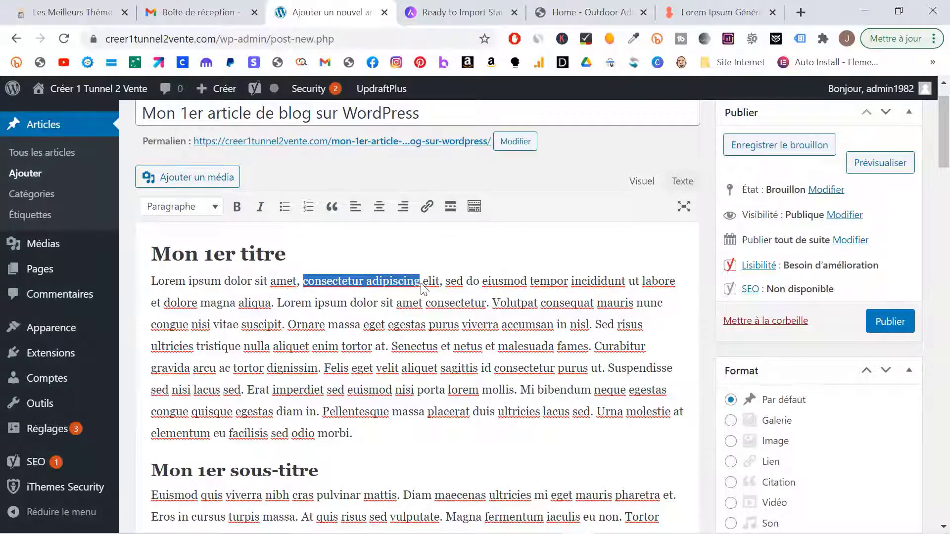
pyautogui.click(237, 210)
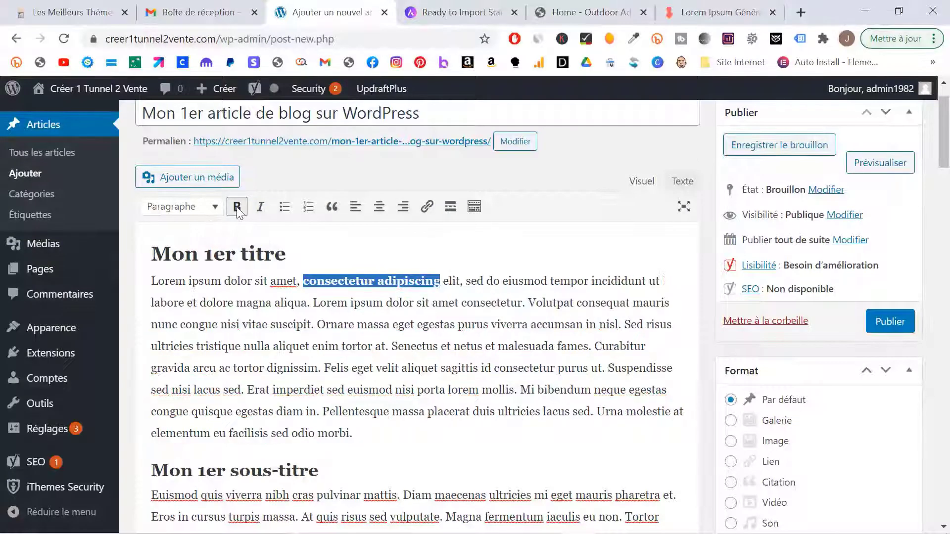
pyautogui.click(301, 345)
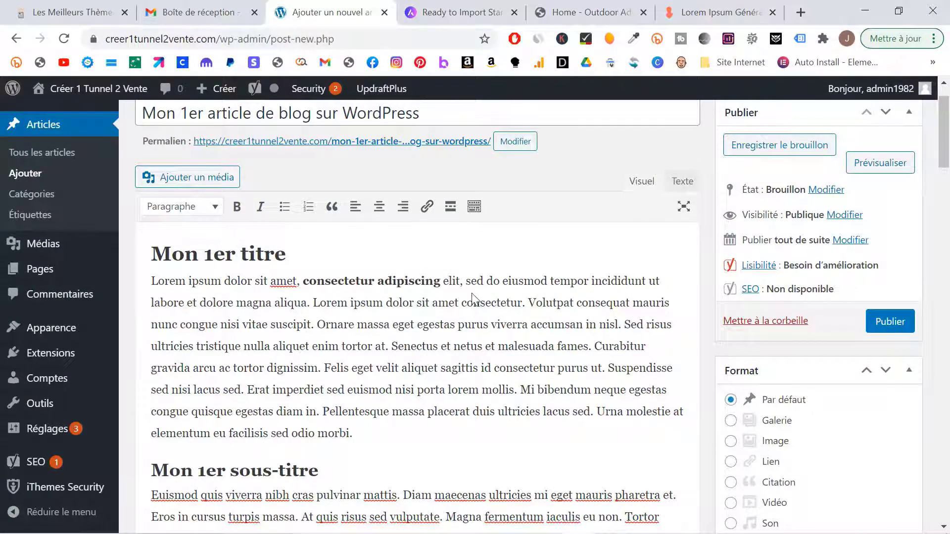
pyautogui.moveTo(375, 283); pyautogui.dragTo(440, 286)
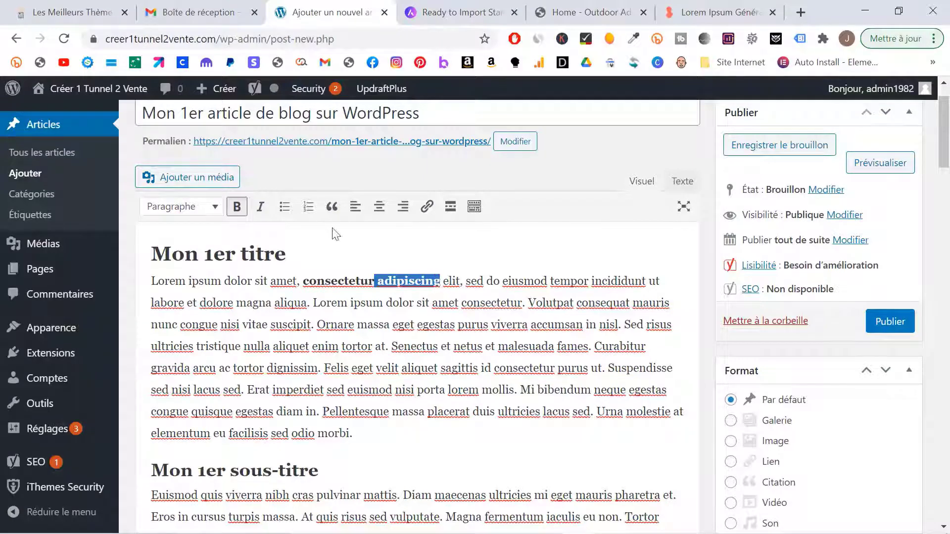
pyautogui.click(259, 207)
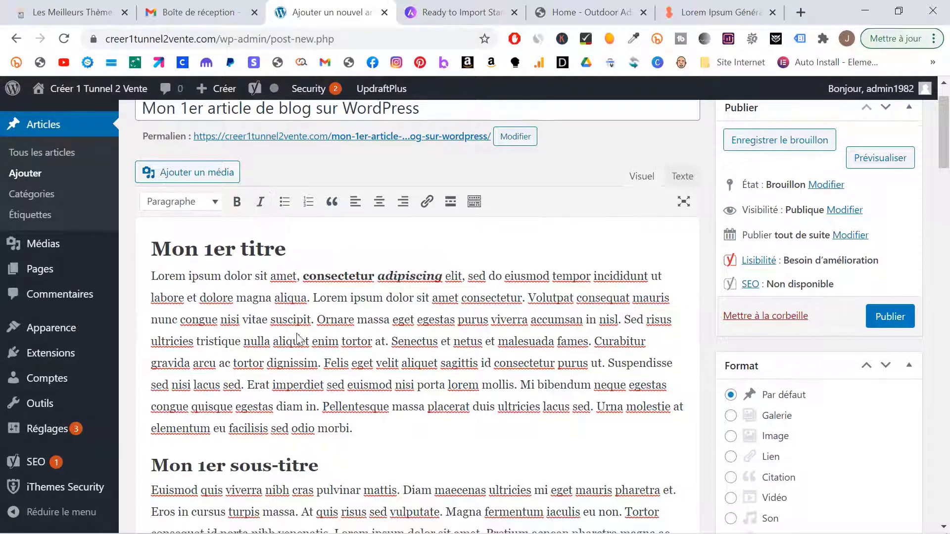
# Try centre and right alignment on the whole first paragraph, and return it to left alignment
pyautogui.click(149, 278)
pyautogui.moveTo(152, 276); pyautogui.dragTo(361, 426)
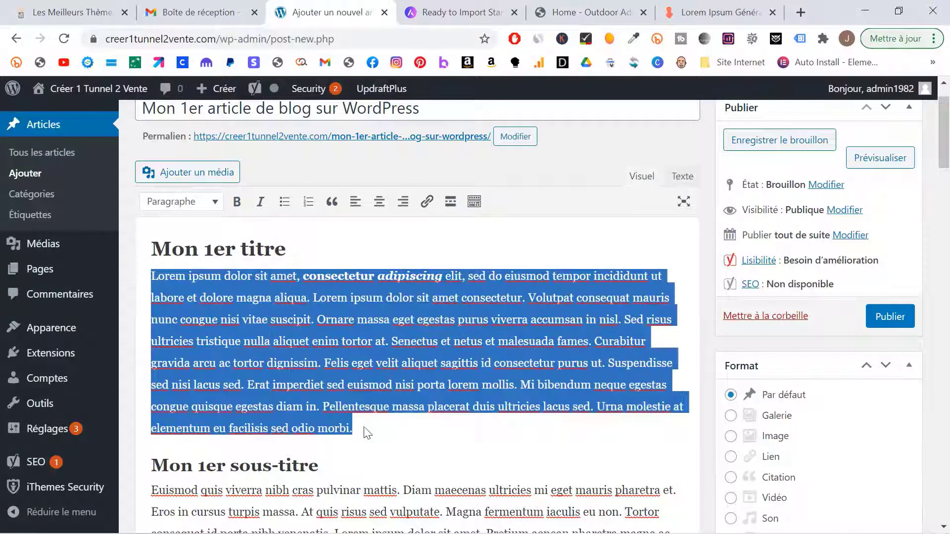
pyautogui.click(379, 203)
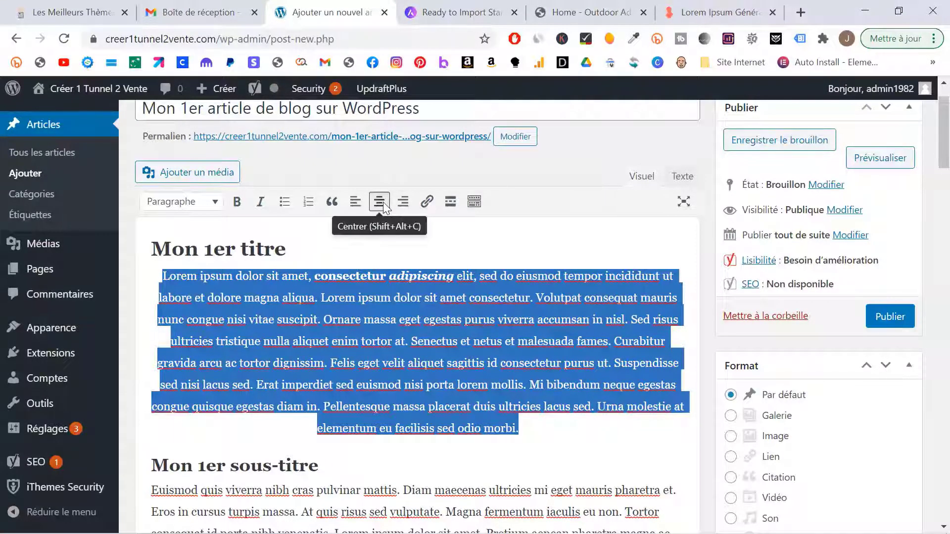
pyautogui.click(403, 202)
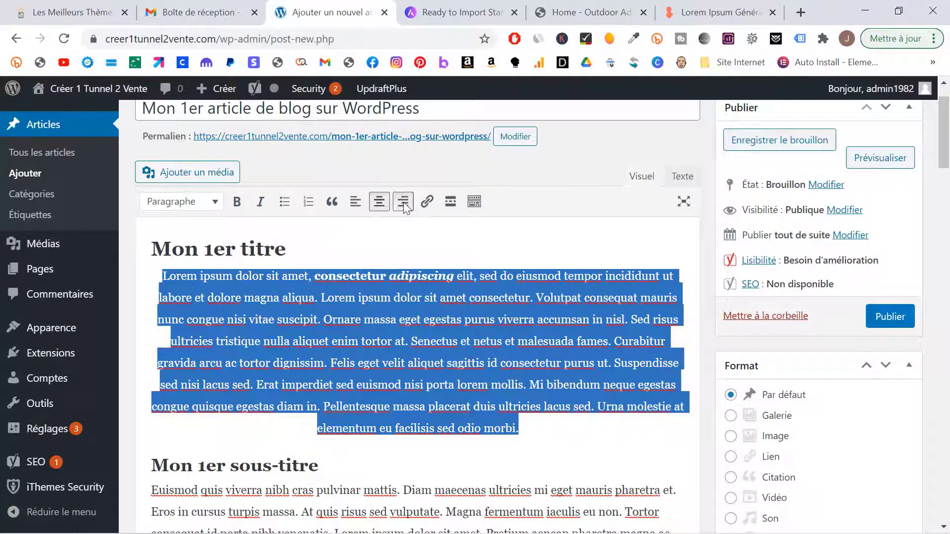
pyautogui.click(354, 203)
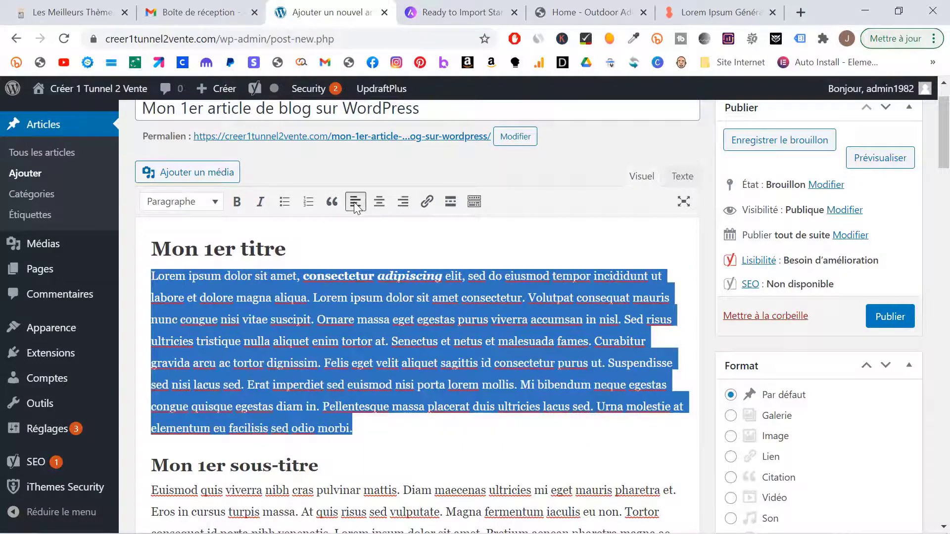
pyautogui.click(351, 348)
# Add the line "Mon 1er sous sous-titre" below the paragraph under "Mon 1er sous-titre" and format it as Titre 4
pyautogui.scroll(-5, 351, 349)
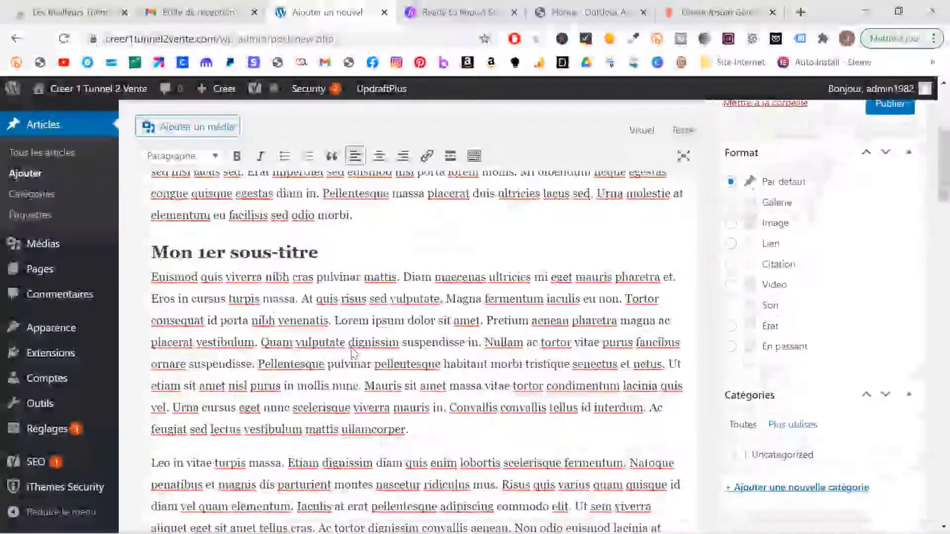
pyautogui.click(434, 437)
pyautogui.press('Return')
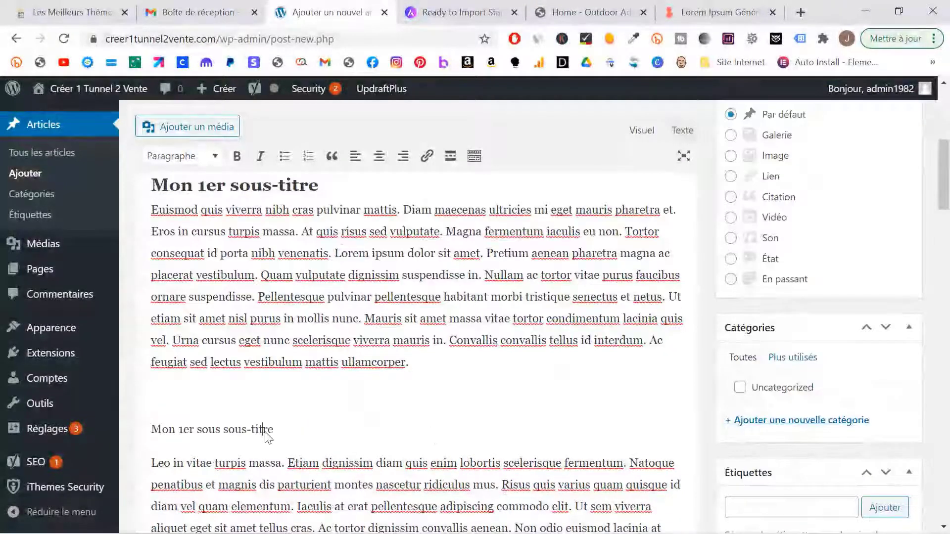
pyautogui.tripleClick(266, 433)
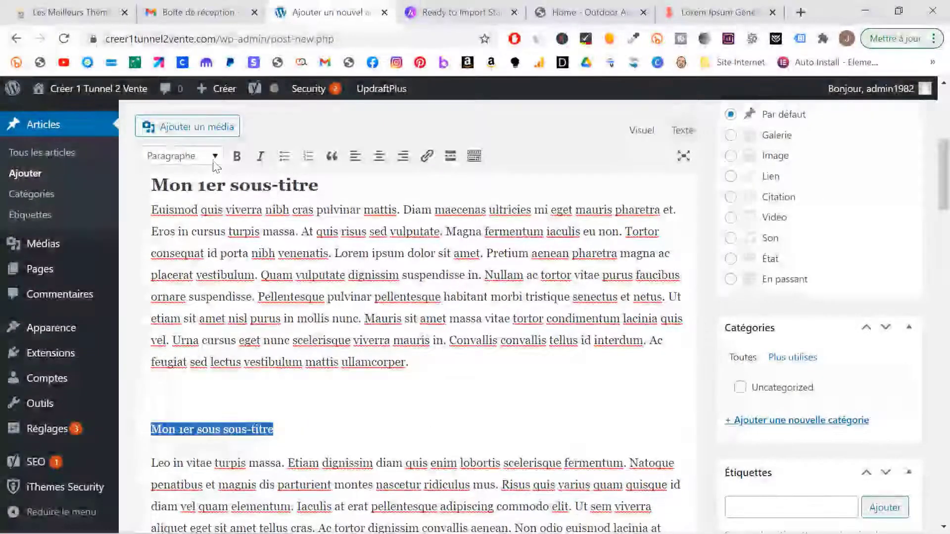
pyautogui.click(215, 159)
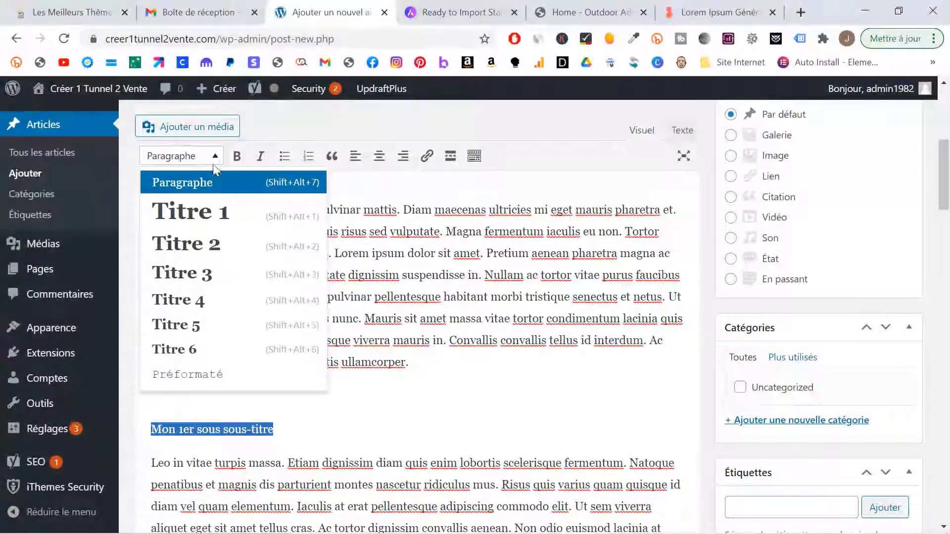
pyautogui.click(205, 299)
pyautogui.click(274, 311)
# Review the article's headings and text, and examine the Yoast SEO section's target query, Google preview, slug and meta description fields
pyautogui.scroll(2, 272, 306)
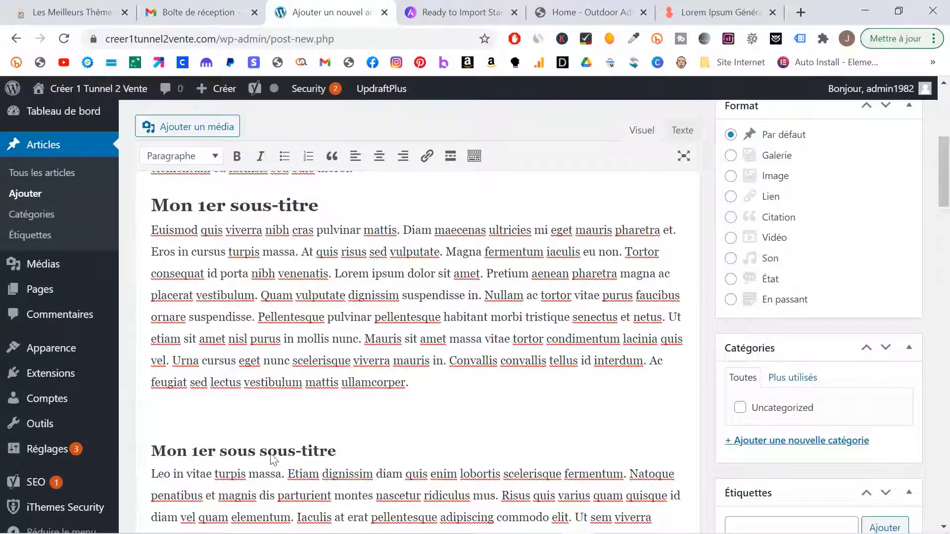
pyautogui.scroll(5, 277, 451)
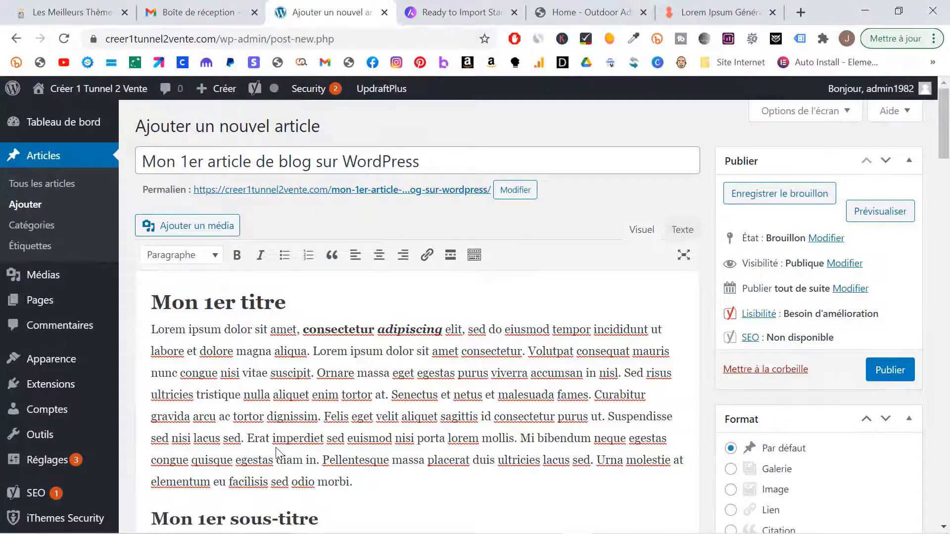
pyautogui.scroll(-10, 276, 449)
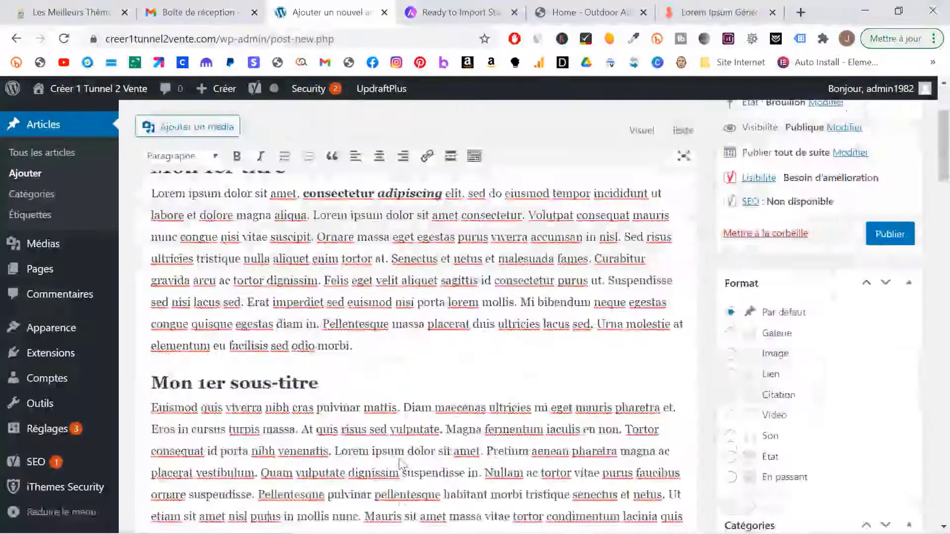
pyautogui.scroll(-10, 398, 460)
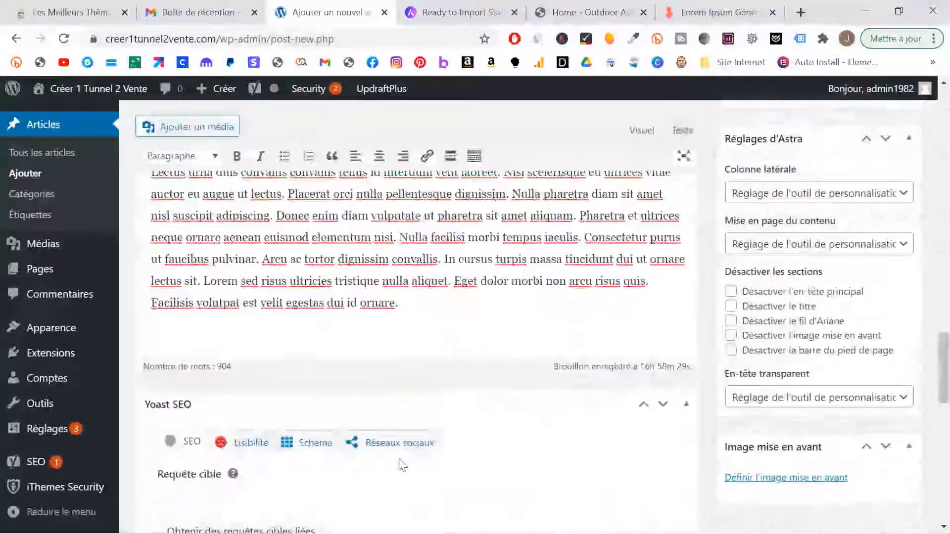
pyautogui.scroll(-3, 399, 459)
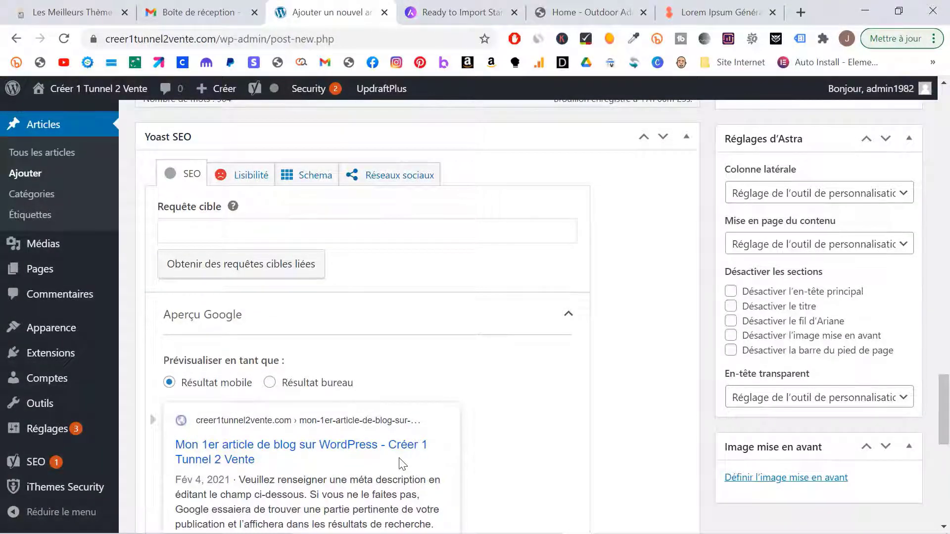
pyautogui.scroll(-1, 495, 346)
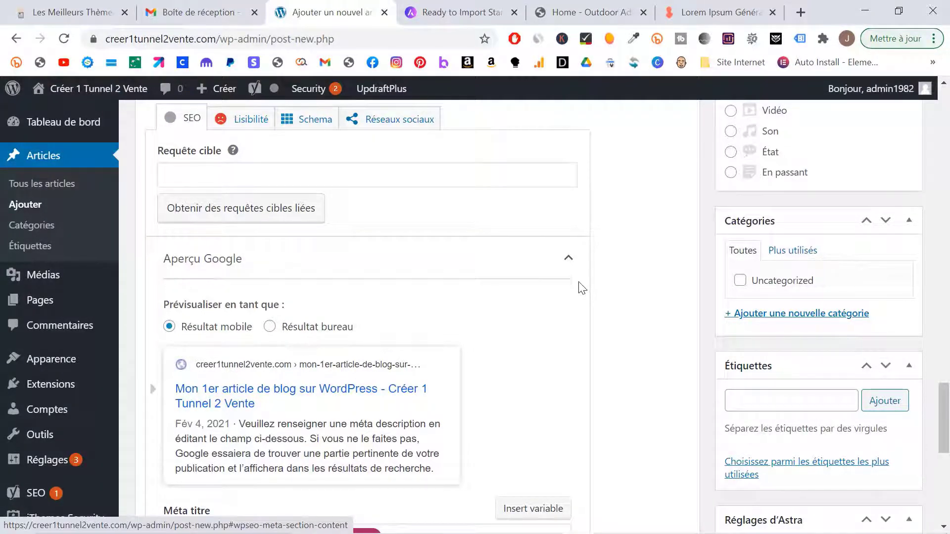
pyautogui.scroll(-5, 581, 288)
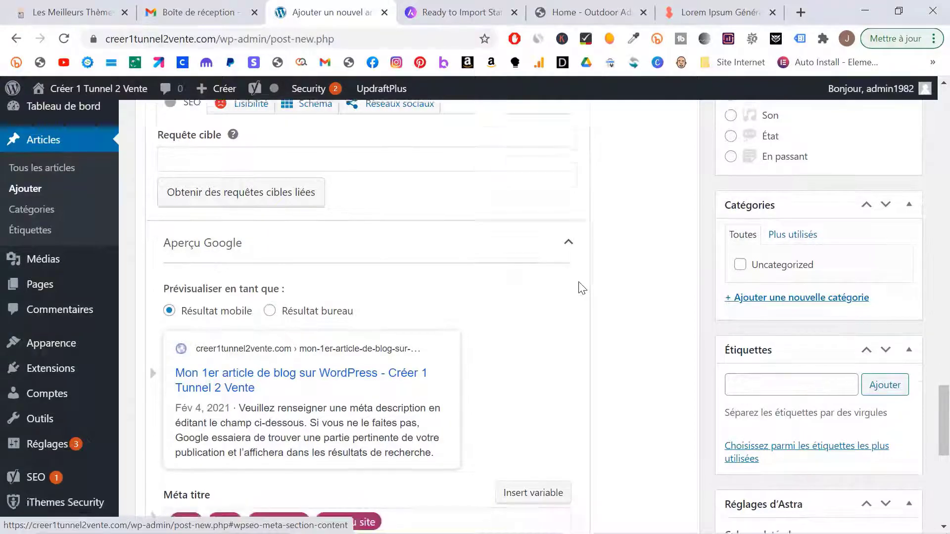
pyautogui.scroll(-3, 582, 287)
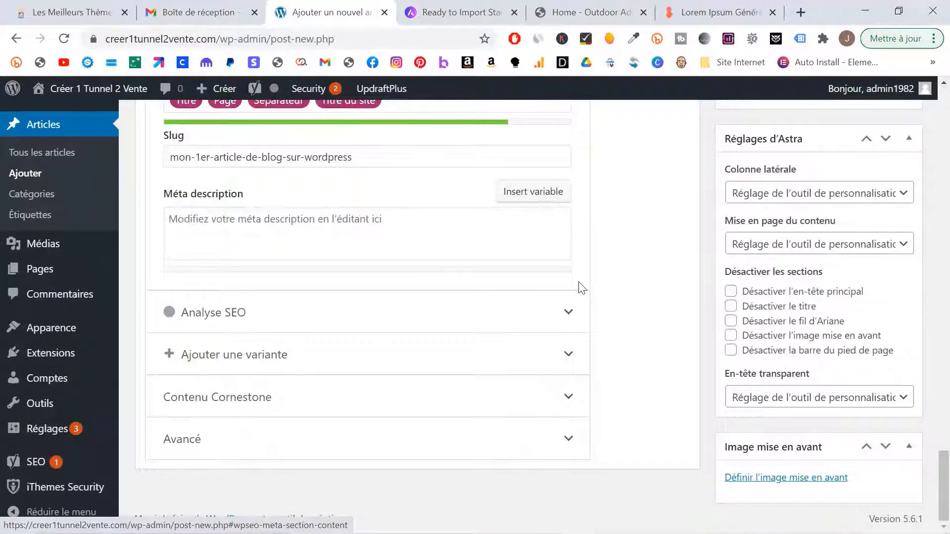
pyautogui.scroll(5, 517, 284)
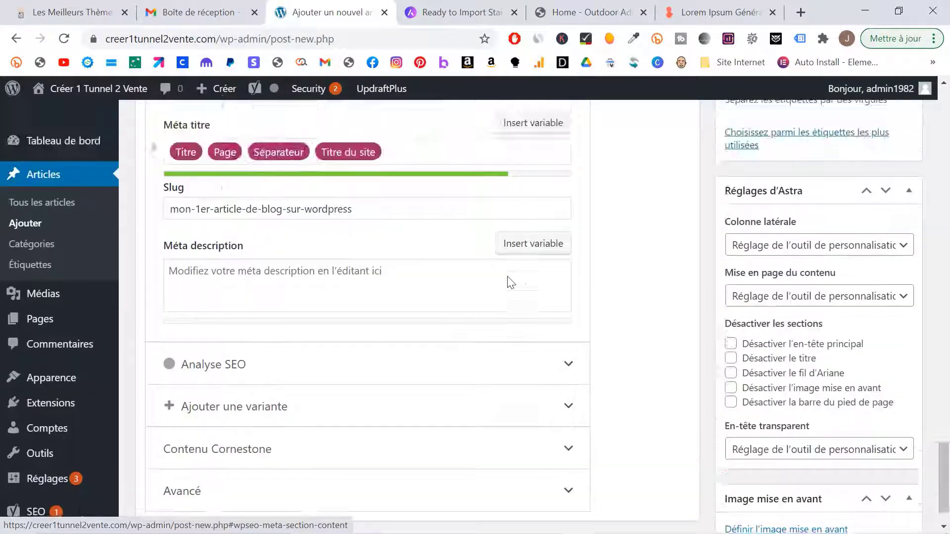
pyautogui.scroll(7, 431, 280)
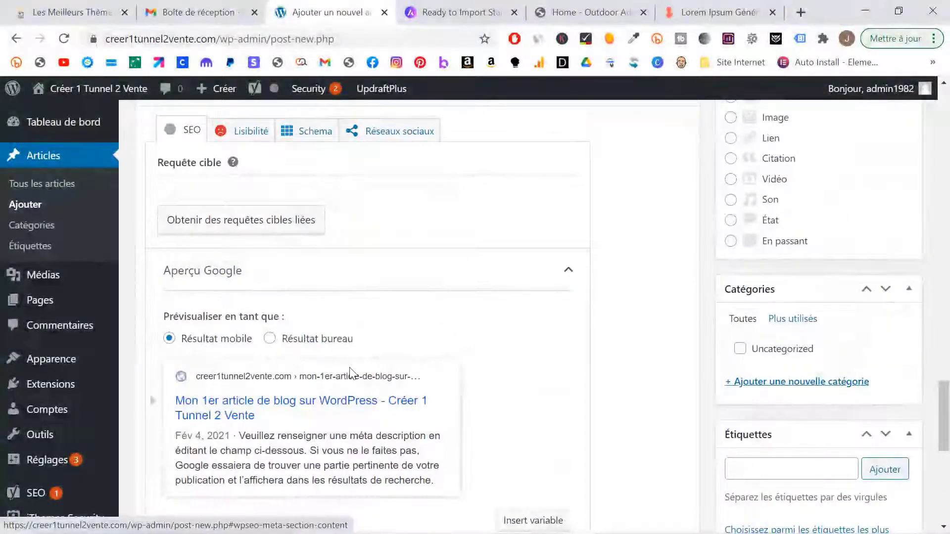
# Examine the screen options for the article editing page, then close them without changing which elements are shown
pyautogui.scroll(4, 351, 373)
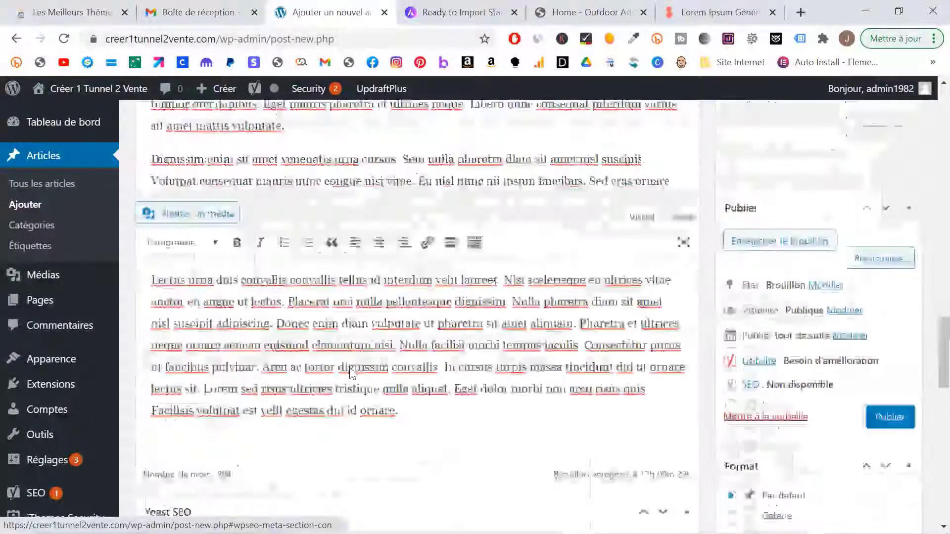
pyautogui.scroll(5, 350, 373)
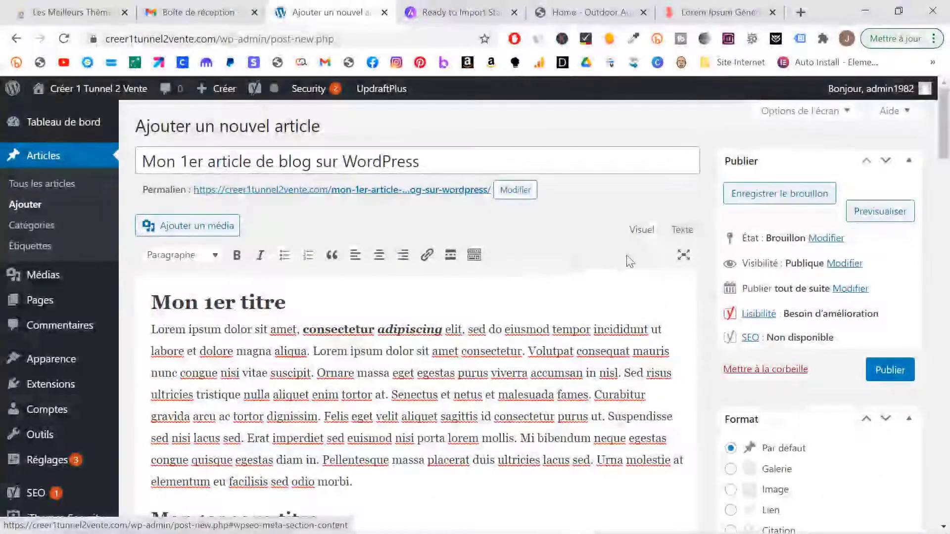
pyautogui.click(835, 111)
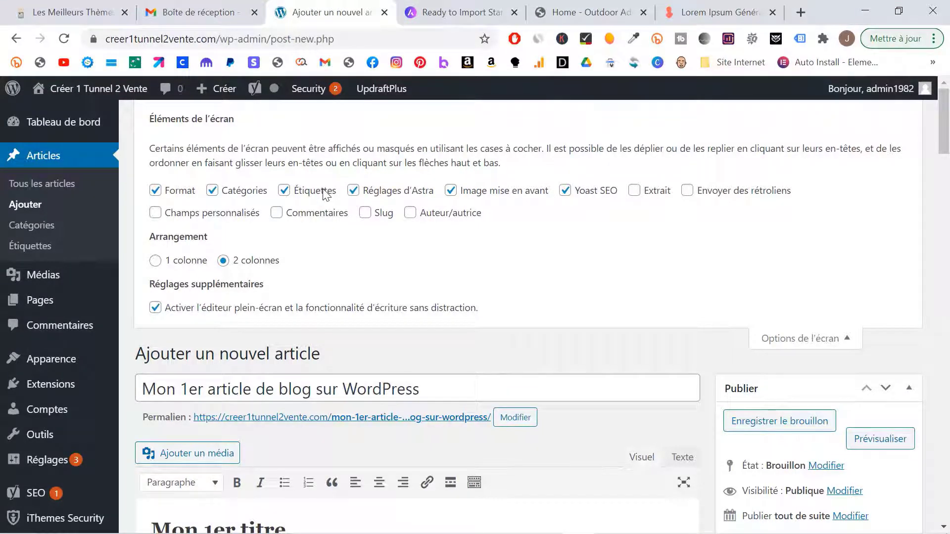
pyautogui.click(834, 345)
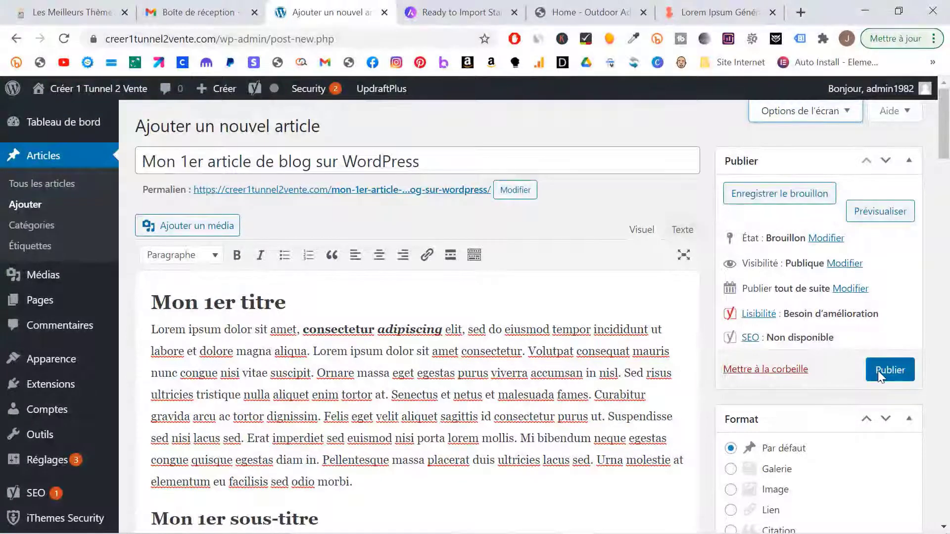
# Save the article as a draft and open its preview in the browser
pyautogui.click(786, 203)
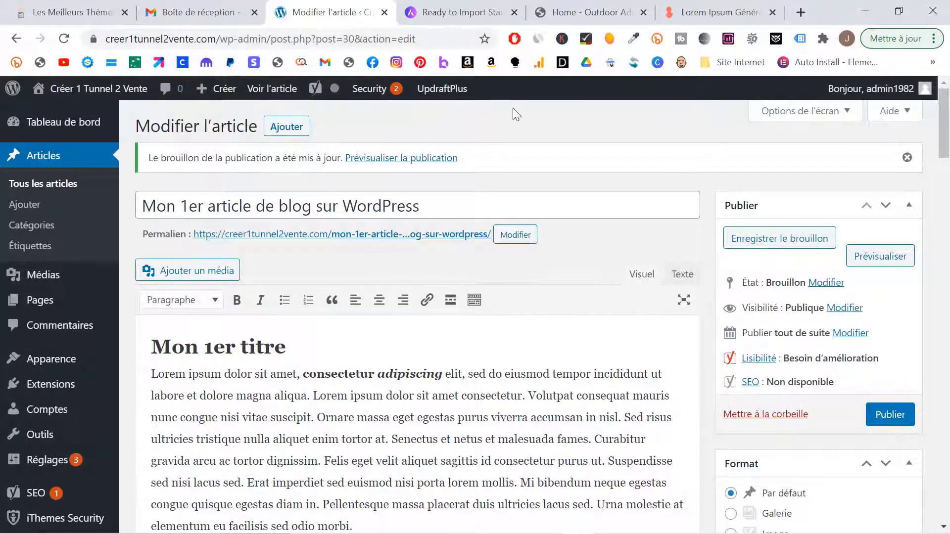
pyautogui.click(380, 159)
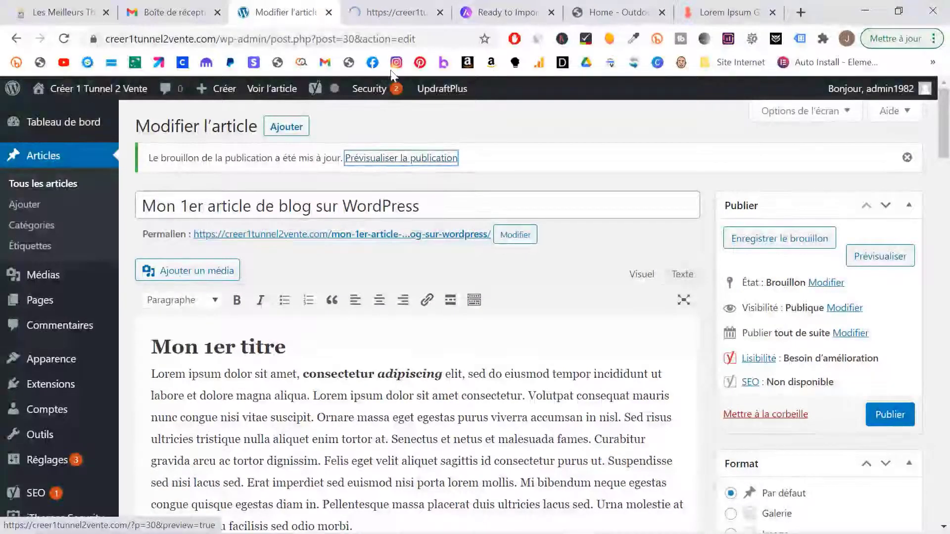
pyautogui.click(378, 15)
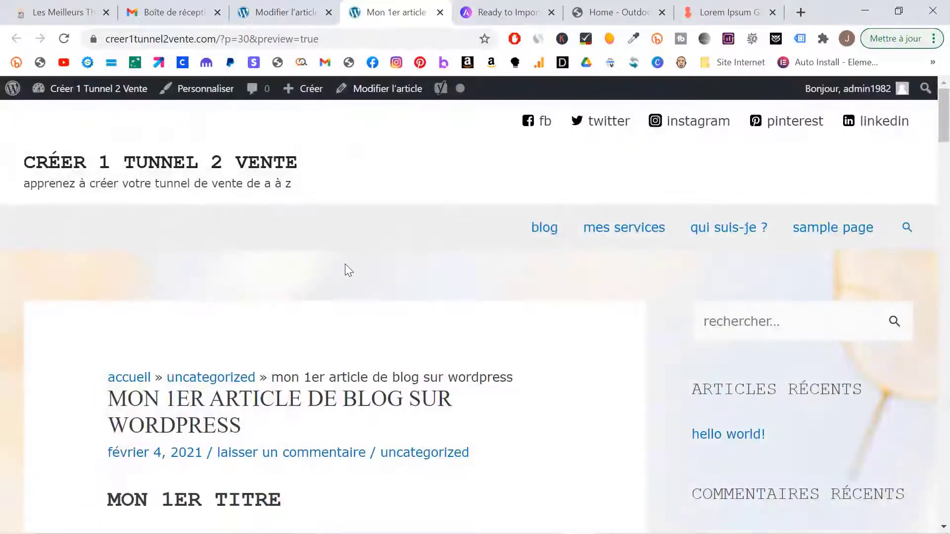
# Examine the previewed article's headings, body text, sidebar and comment section from start to end
pyautogui.scroll(-1, 345, 267)
pyautogui.scroll(-3, 345, 269)
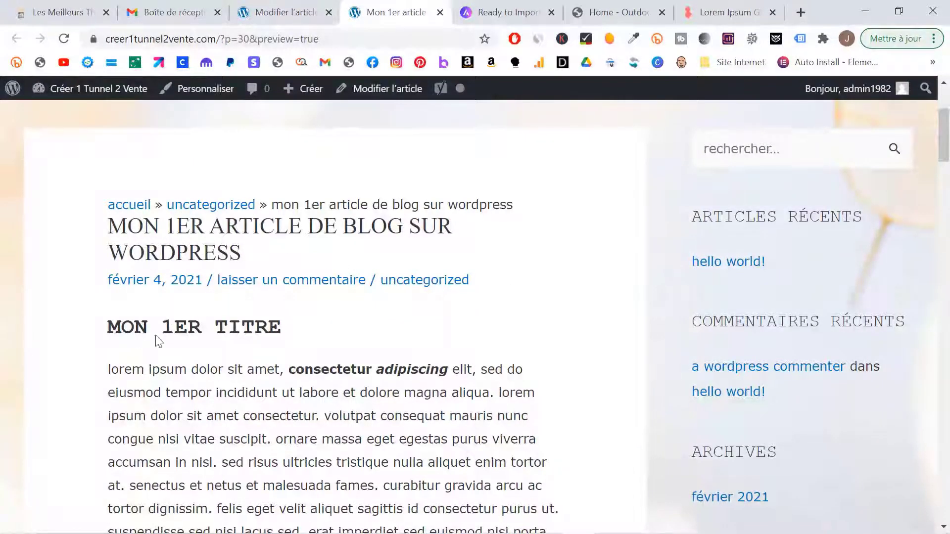
pyautogui.scroll(-5, 280, 339)
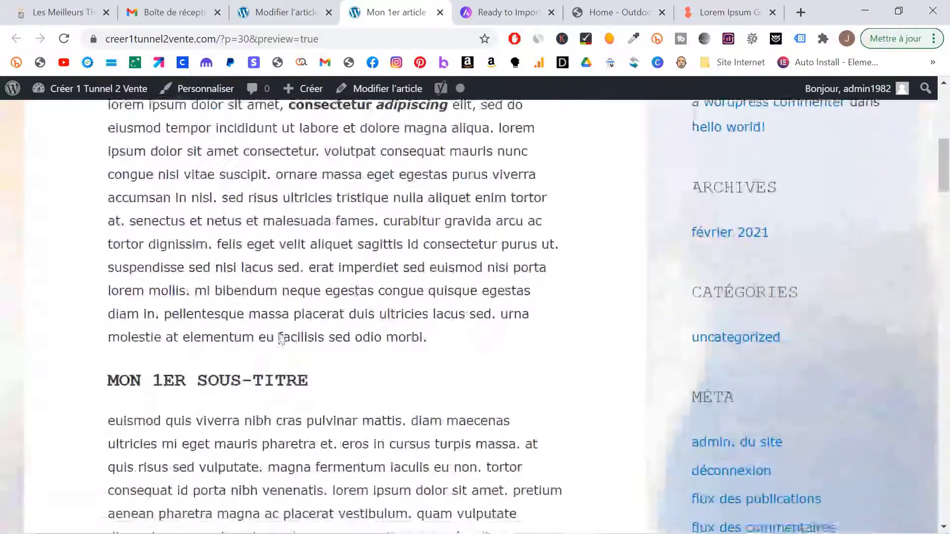
pyautogui.scroll(1, 405, 175)
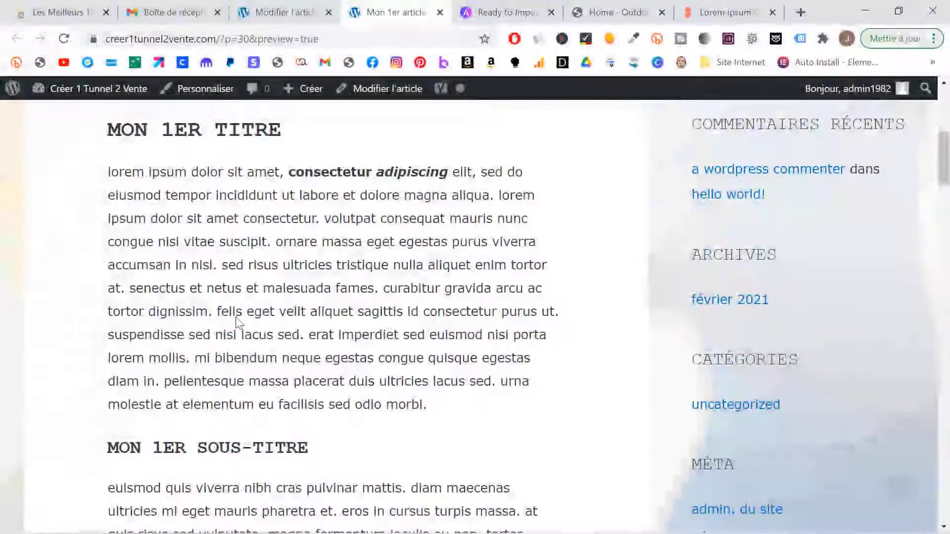
pyautogui.scroll(-1, 236, 319)
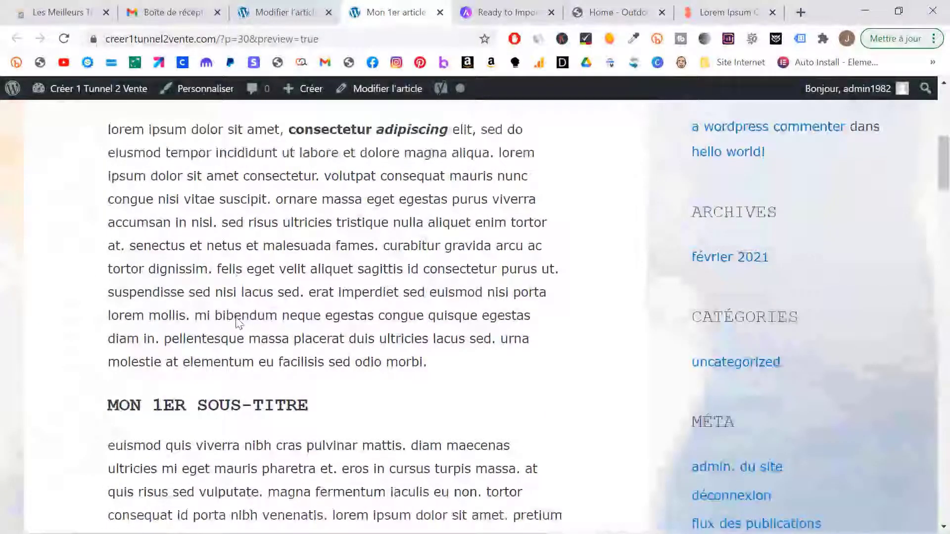
pyautogui.scroll(-10, 237, 322)
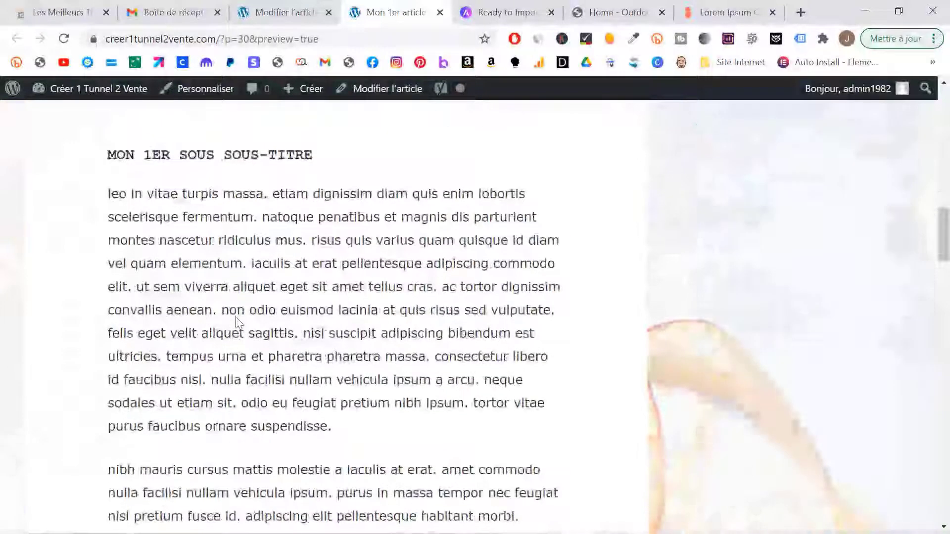
pyautogui.scroll(-15, 237, 322)
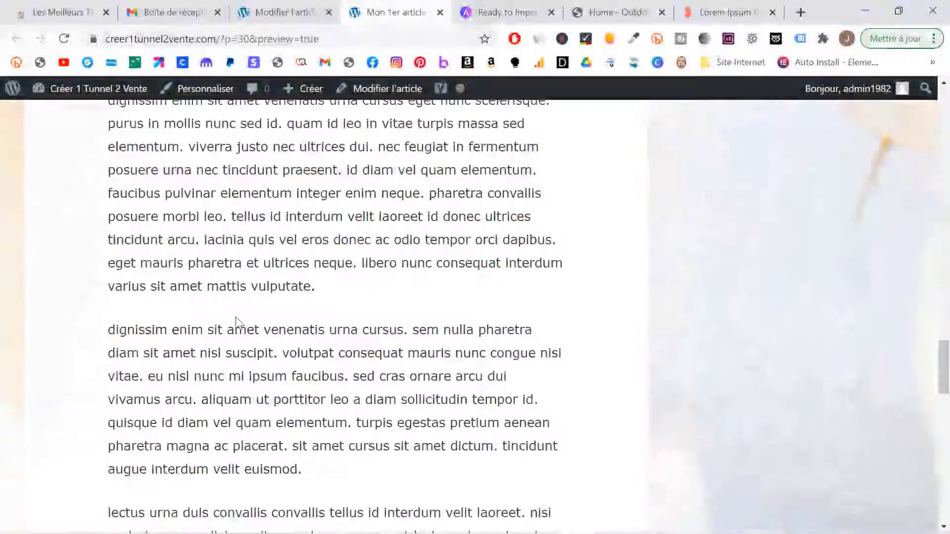
pyautogui.scroll(9, 237, 322)
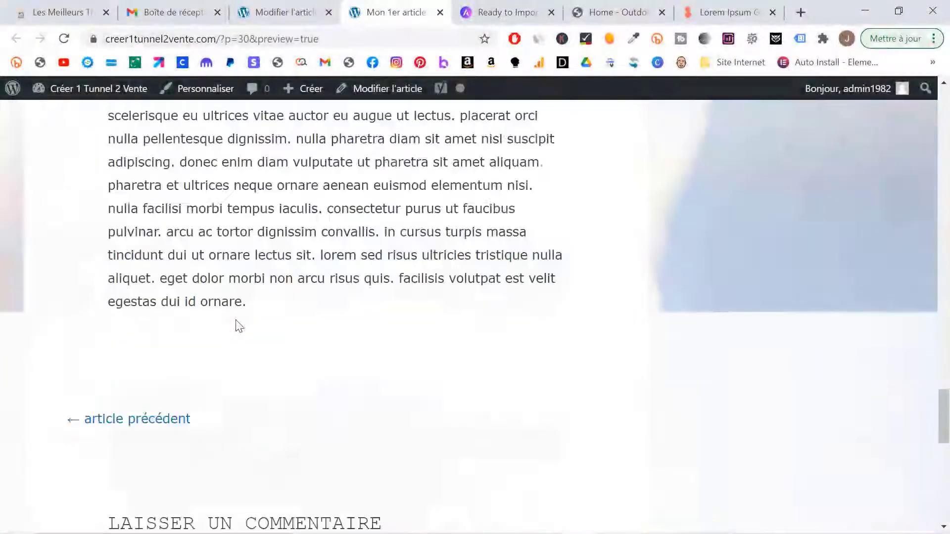
pyautogui.scroll(-6, 236, 321)
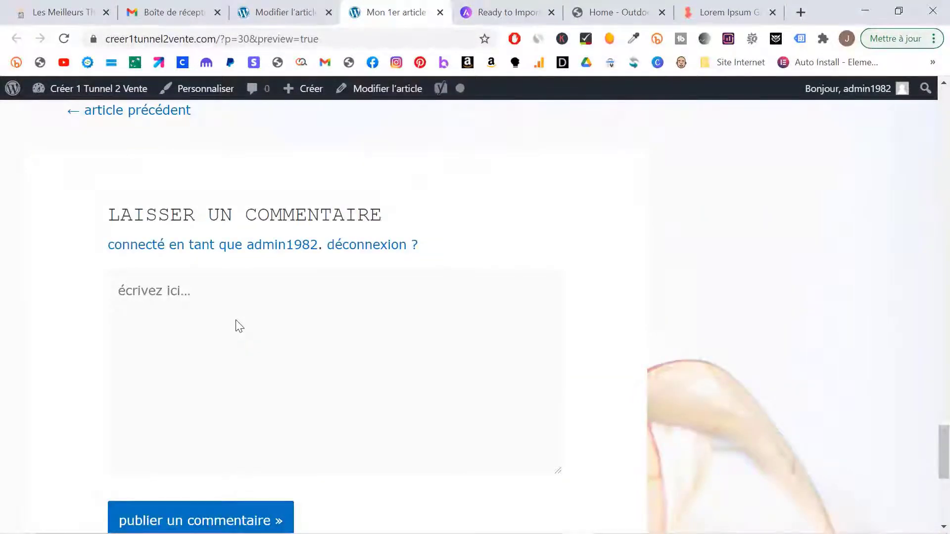
pyautogui.scroll(20, 240, 326)
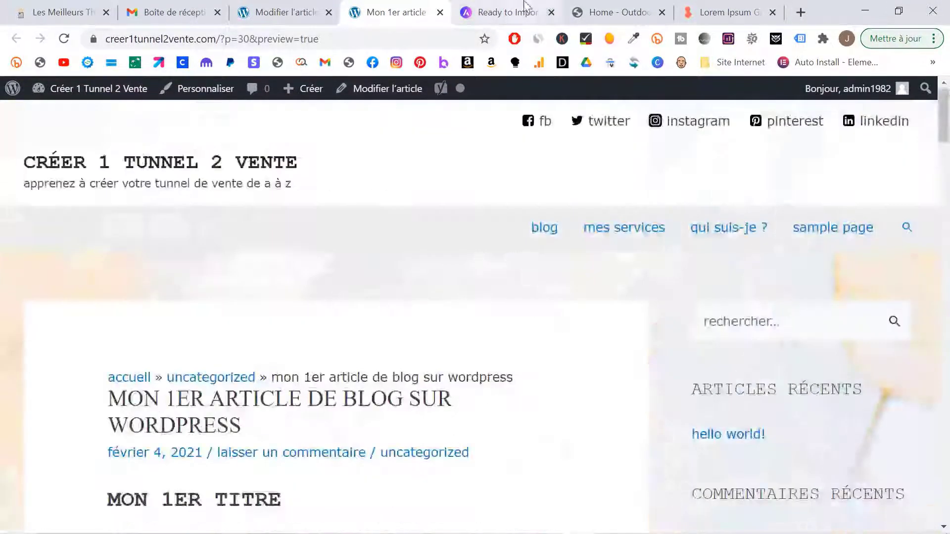
# Return to editing the article and examine its visibility choices, leaving them without applying a change
pyautogui.click(335, 6)
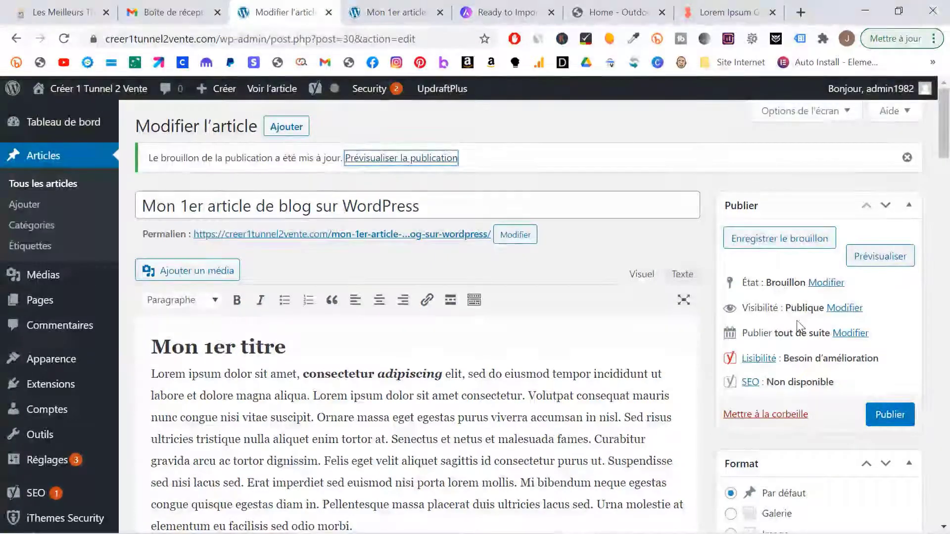
pyautogui.click(844, 308)
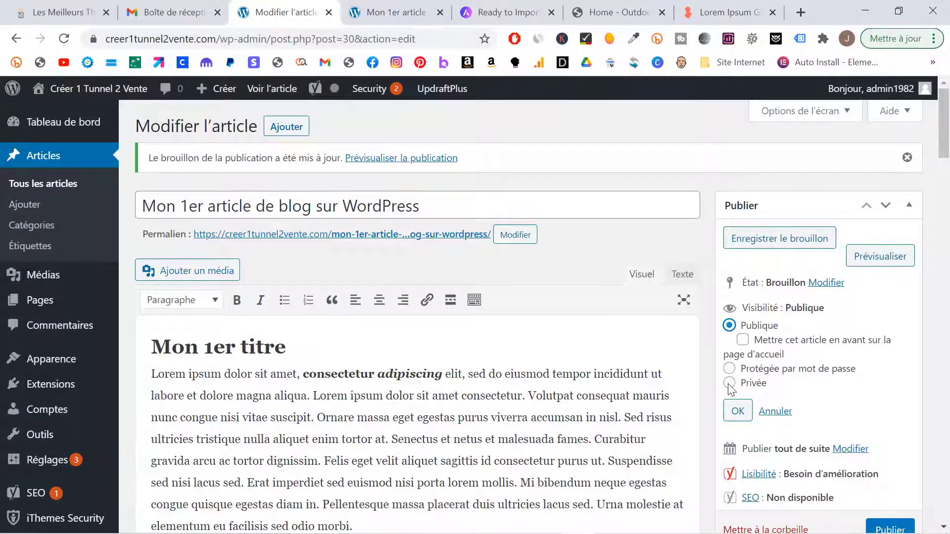
pyautogui.scroll(-3, 730, 388)
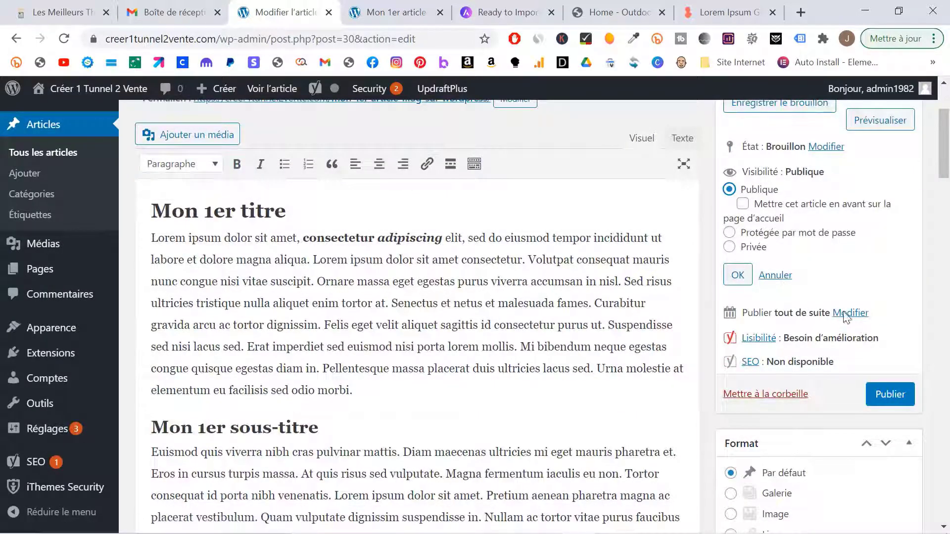
pyautogui.click(786, 275)
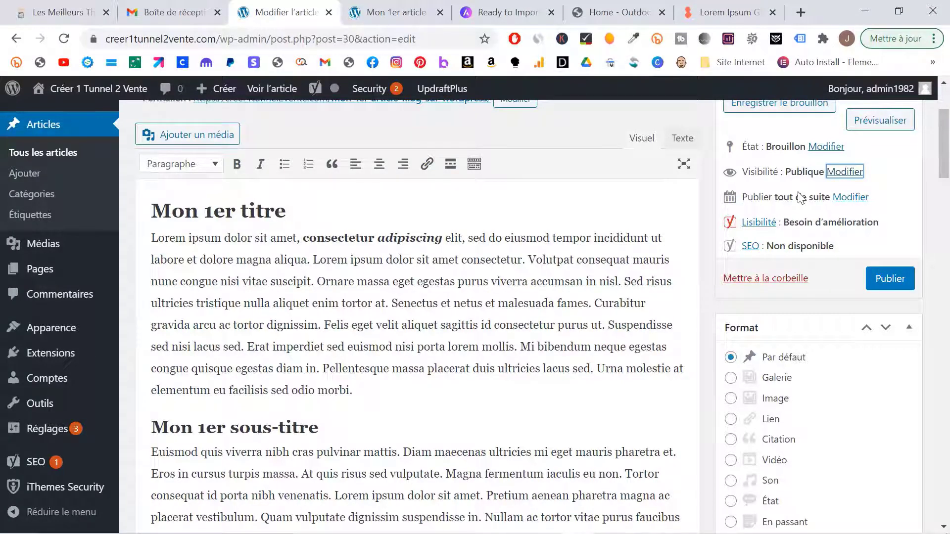
# Open the article's publication date for editing, keep the month at 02-Fév and set the day to 15
pyautogui.click(850, 198)
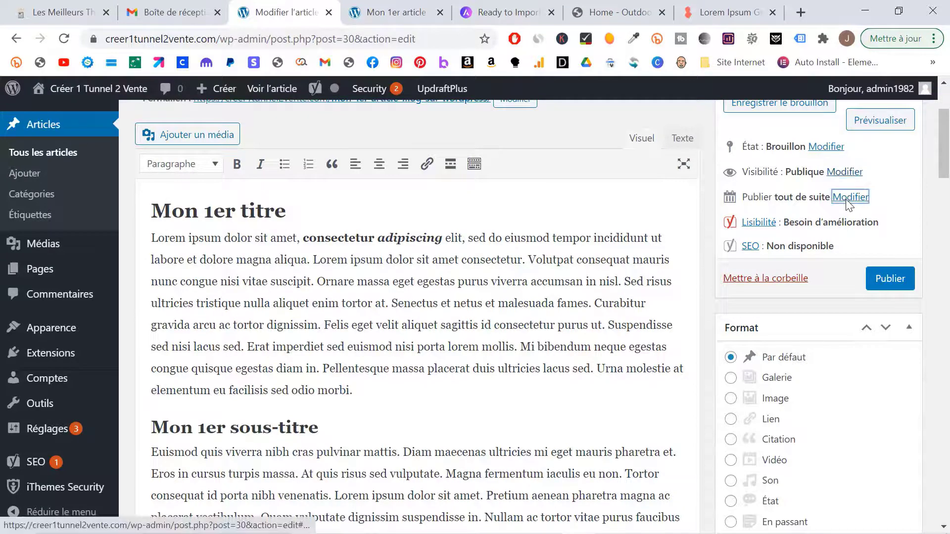
pyautogui.click(793, 222)
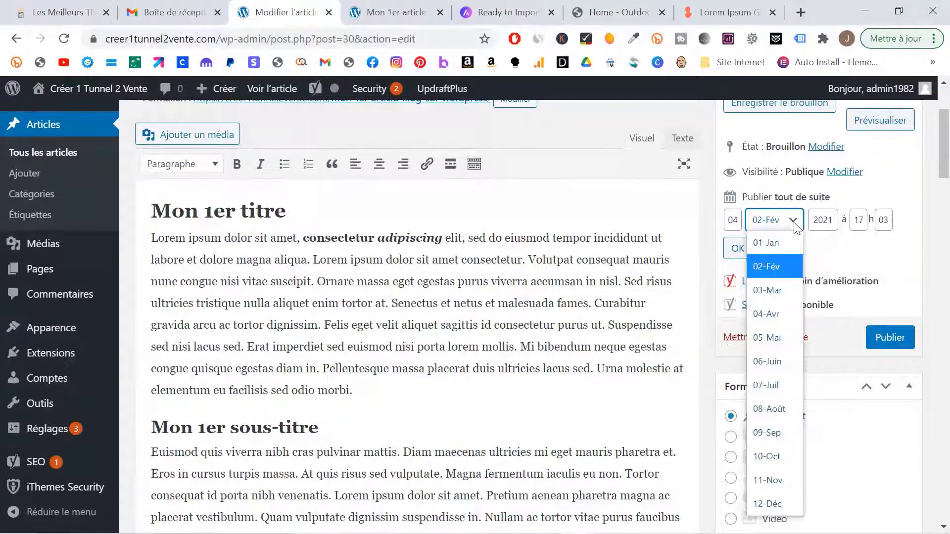
pyautogui.click(770, 268)
pyautogui.doubleClick(732, 219)
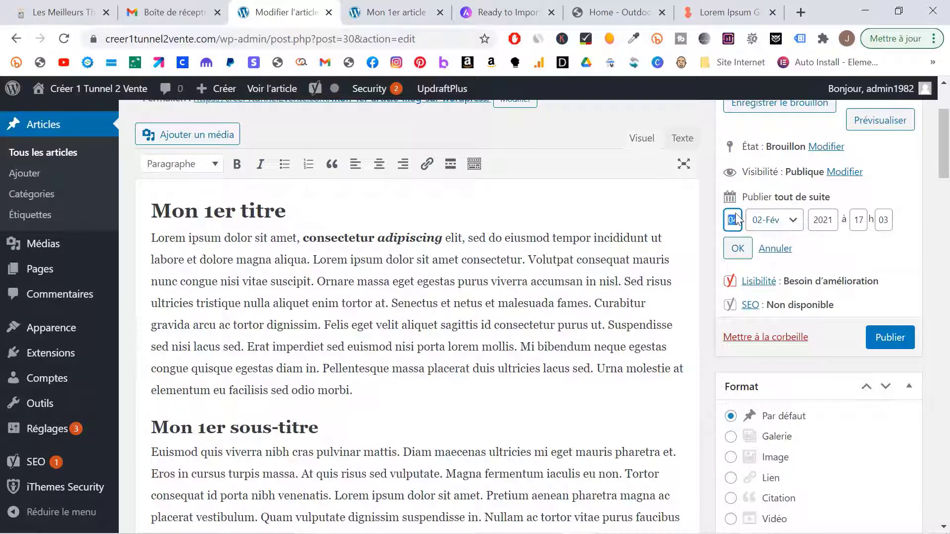
pyautogui.write('15')
# Set the publication time to 9 h 00, apply the new date and schedule the article
pyautogui.click(866, 226)
pyautogui.press('BackSpace')
pyautogui.press('BackSpace')
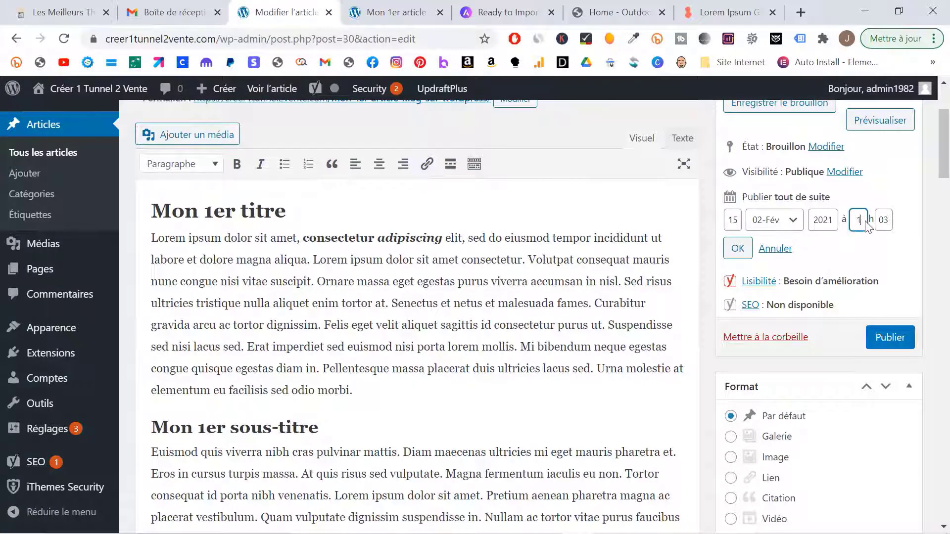
pyautogui.write('9')
pyautogui.click(886, 222)
pyautogui.press('BackSpace')
pyautogui.write('0')
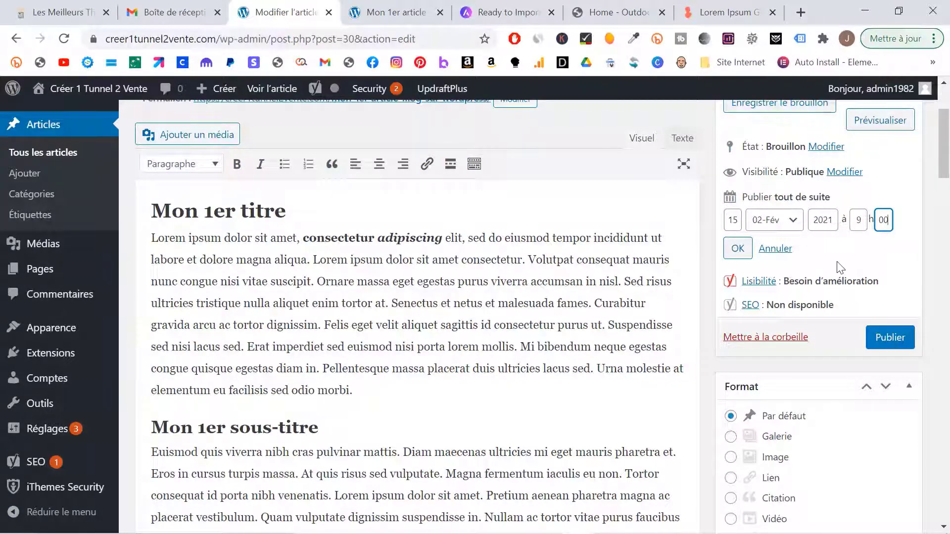
pyautogui.click(737, 249)
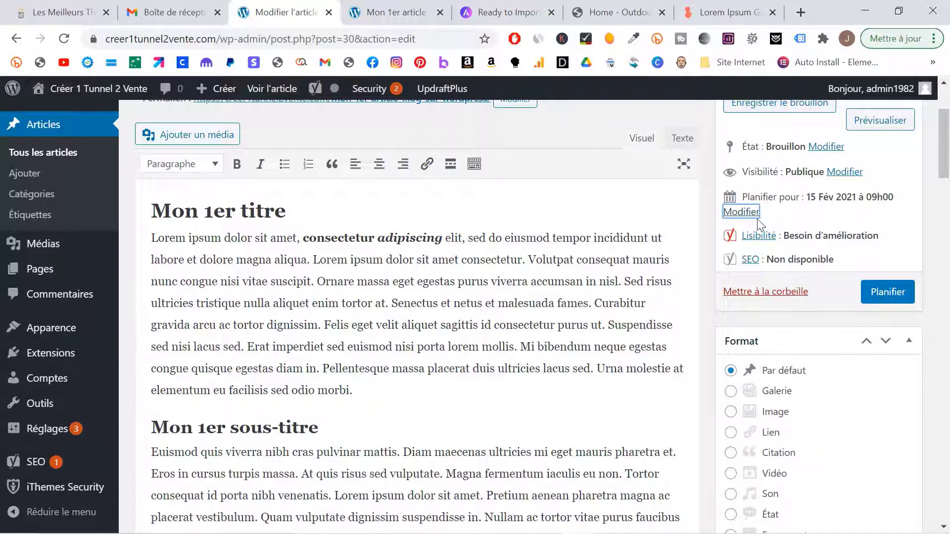
pyautogui.click(876, 291)
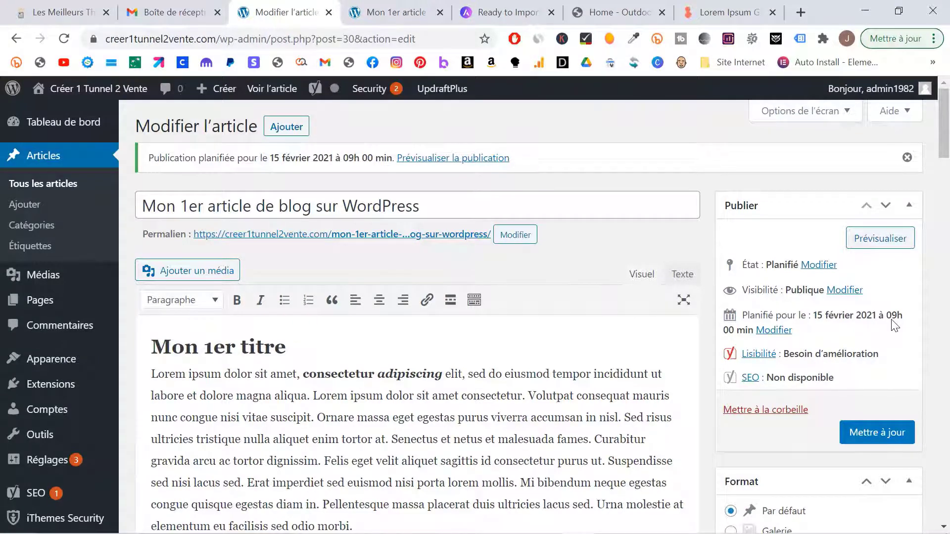
# Try the Galerie and Image post formats on the article, and return the format to Par défaut
pyautogui.scroll(-5, 894, 324)
pyautogui.scroll(1, 894, 324)
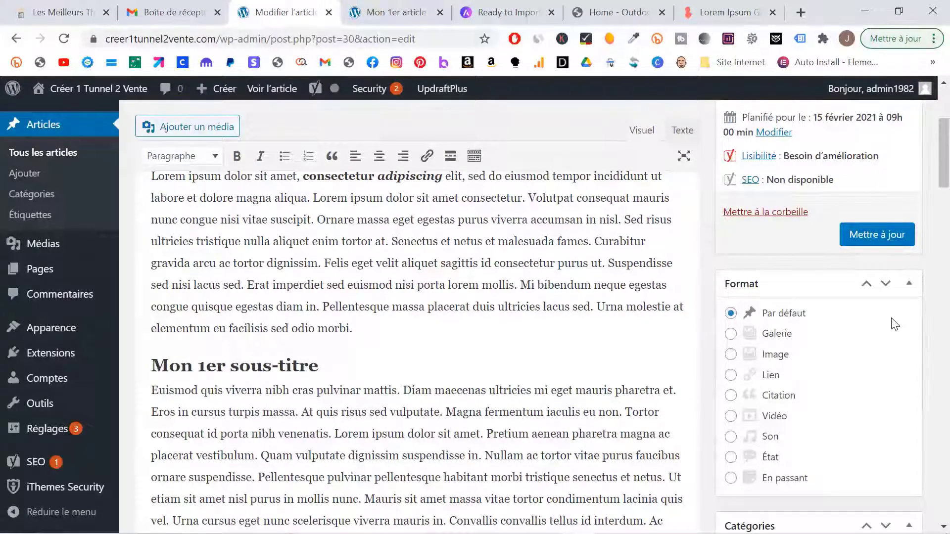
pyautogui.click(730, 335)
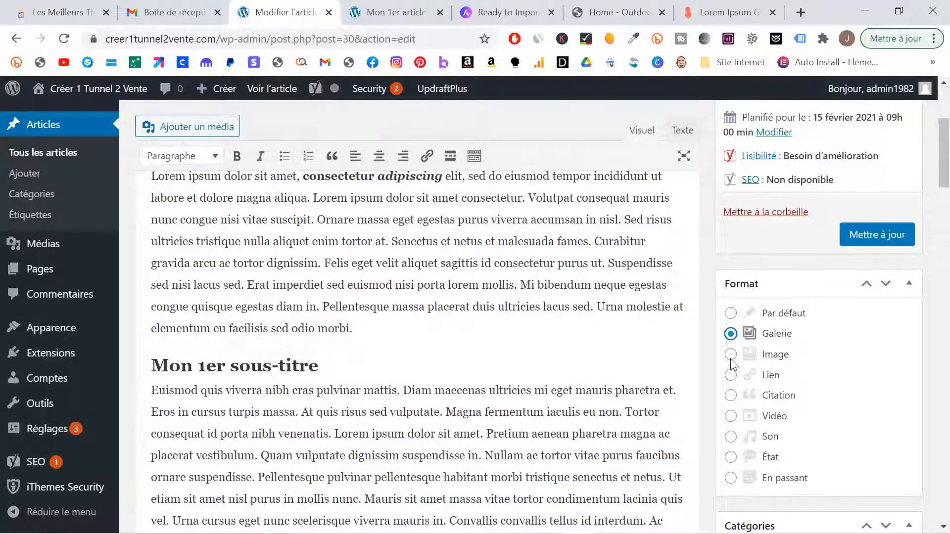
pyautogui.click(731, 355)
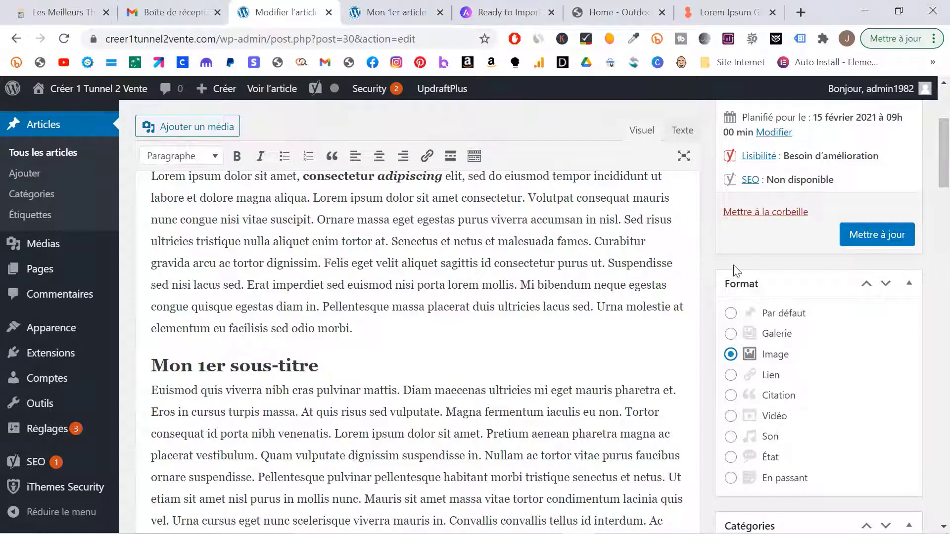
pyautogui.click(730, 313)
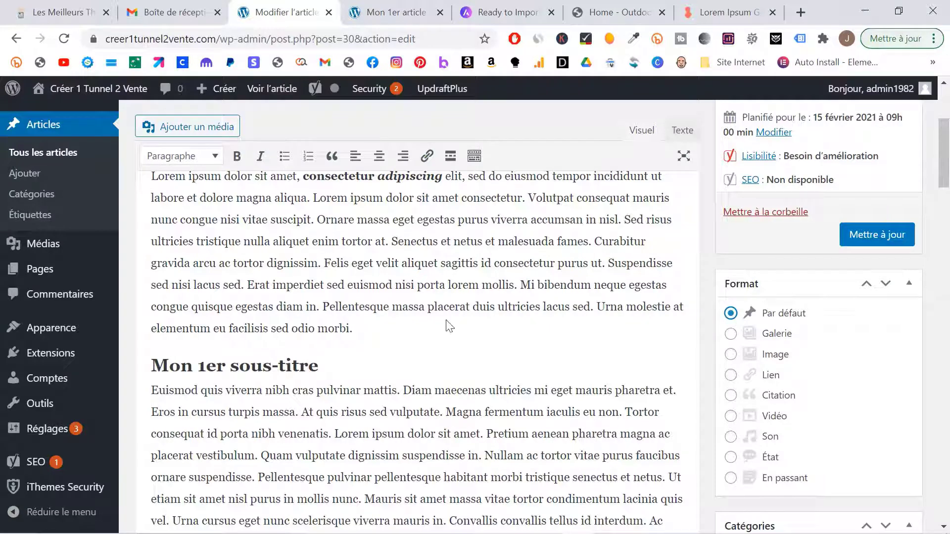
# Insert abstrait-1-scaled.jpg from the media library on a new line between the first paragraph and the heading Mon 1er sous-titre
pyautogui.click(378, 333)
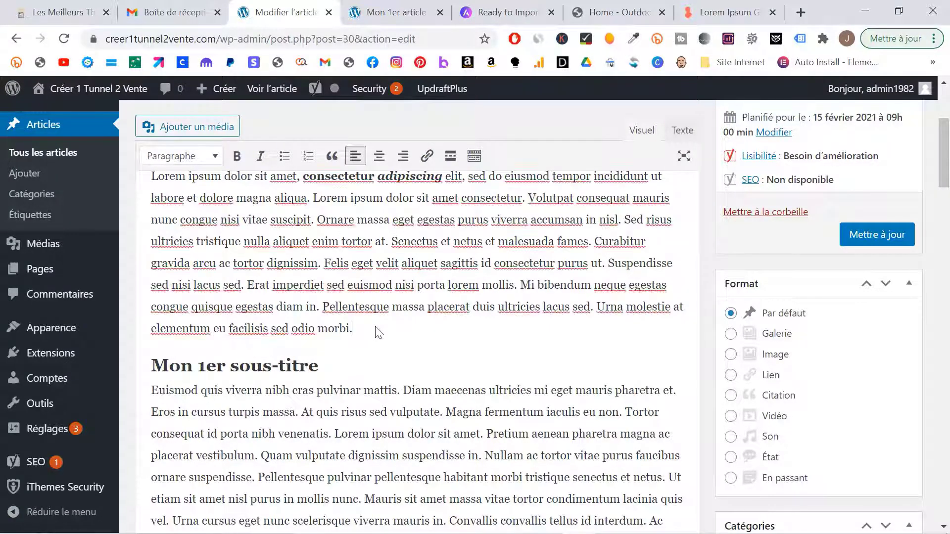
pyautogui.scroll(4, 379, 332)
pyautogui.scroll(-3, 391, 366)
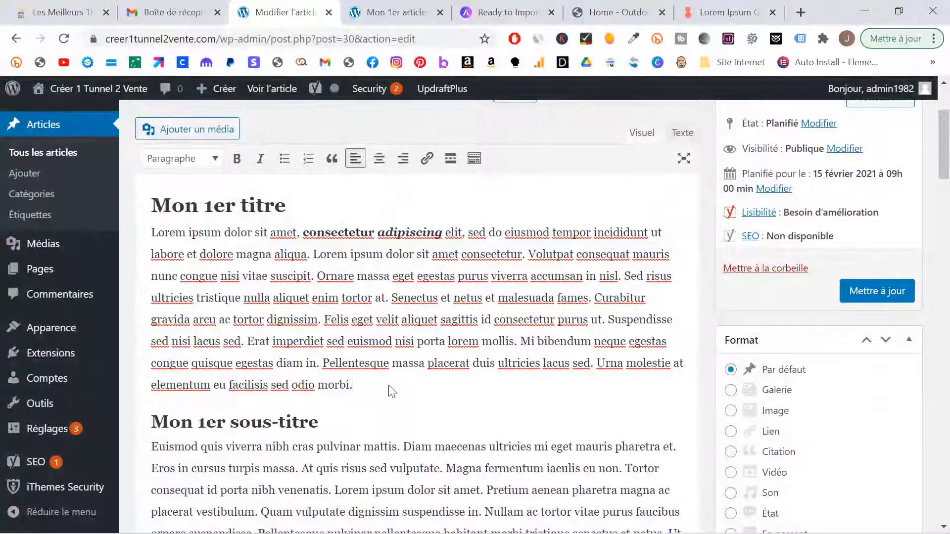
pyautogui.press('Return')
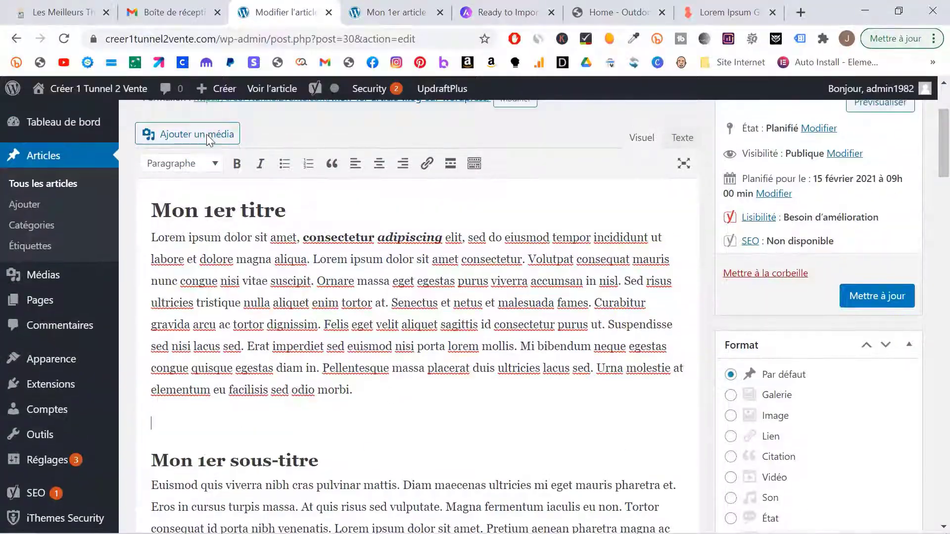
pyautogui.click(207, 135)
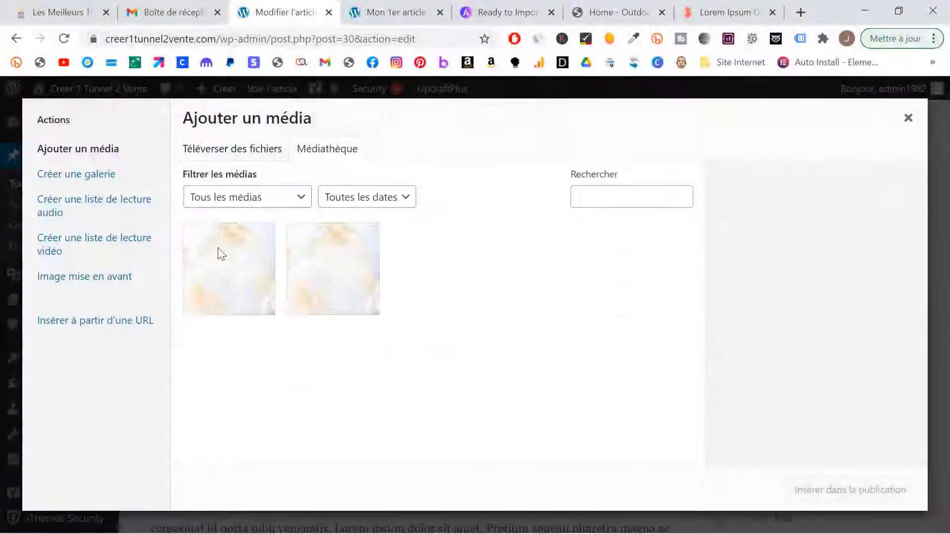
pyautogui.click(220, 253)
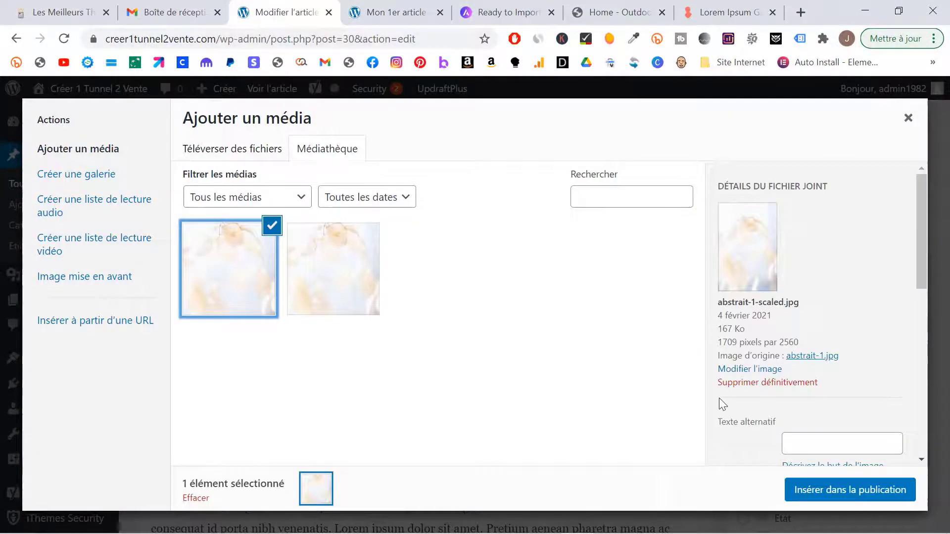
pyautogui.click(815, 491)
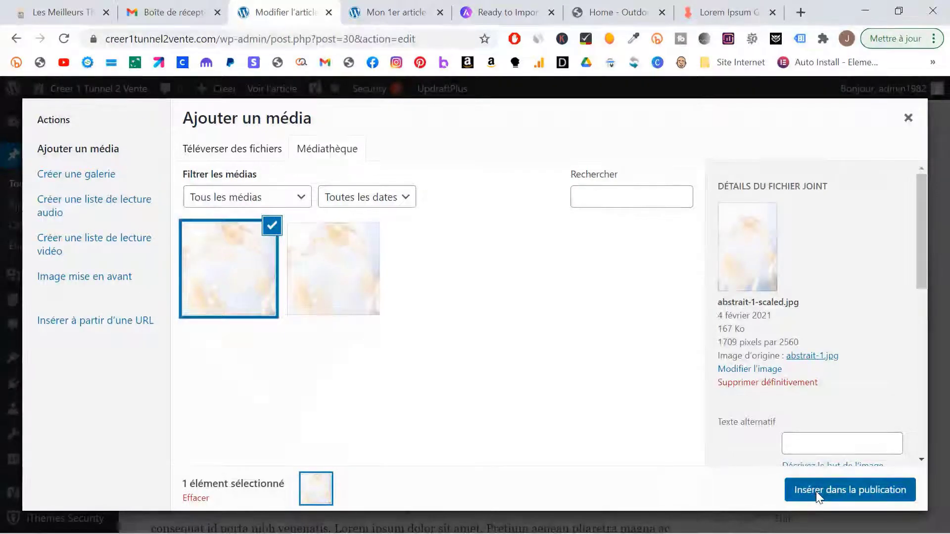
pyautogui.scroll(-2, 564, 413)
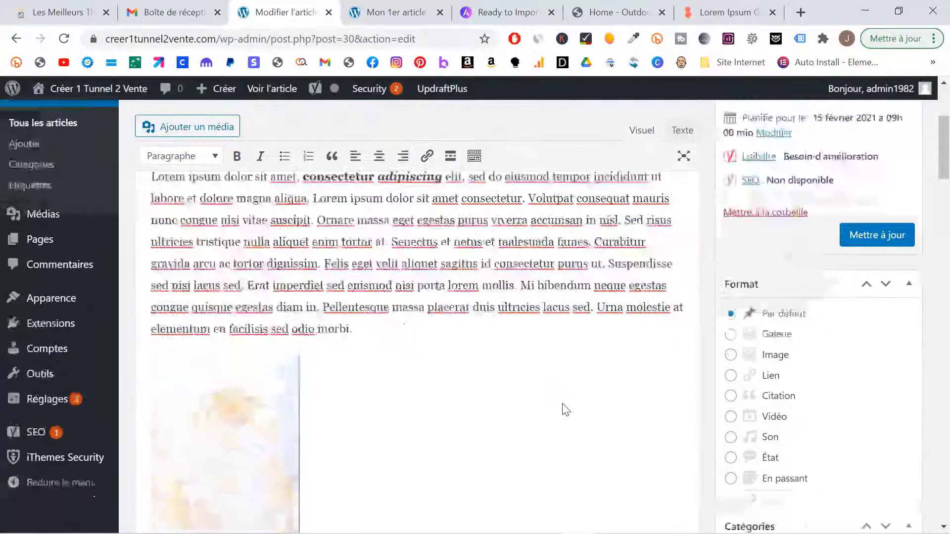
pyautogui.scroll(-2, 566, 409)
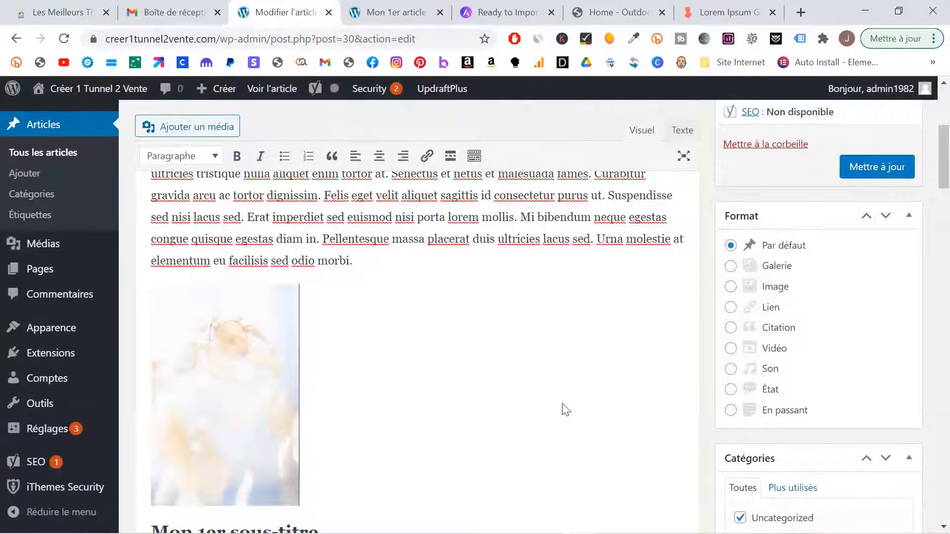
# Examine the category, tag and Astra settings, including the side column and content layout choices, keeping both on Réglage de l'outil de personnalisation
pyautogui.scroll(-2, 934, 296)
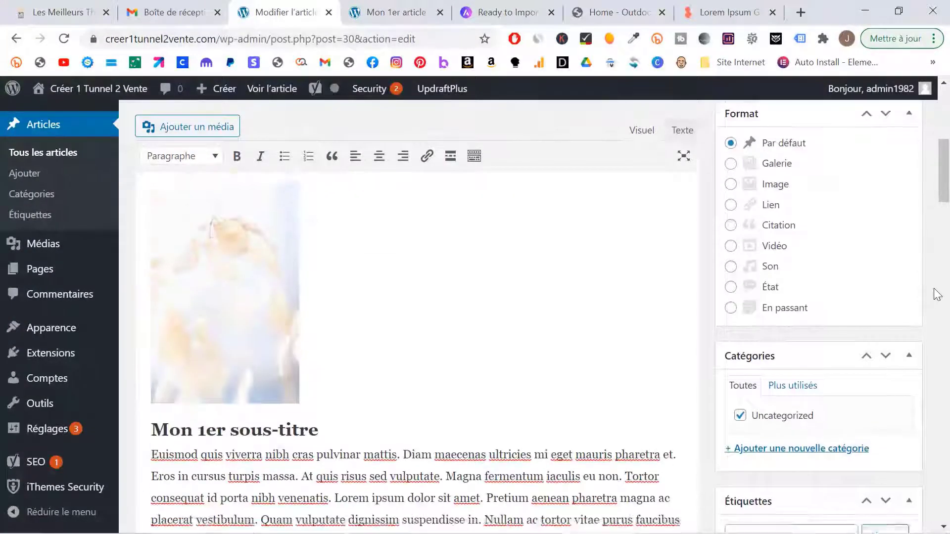
pyautogui.scroll(-3, 937, 296)
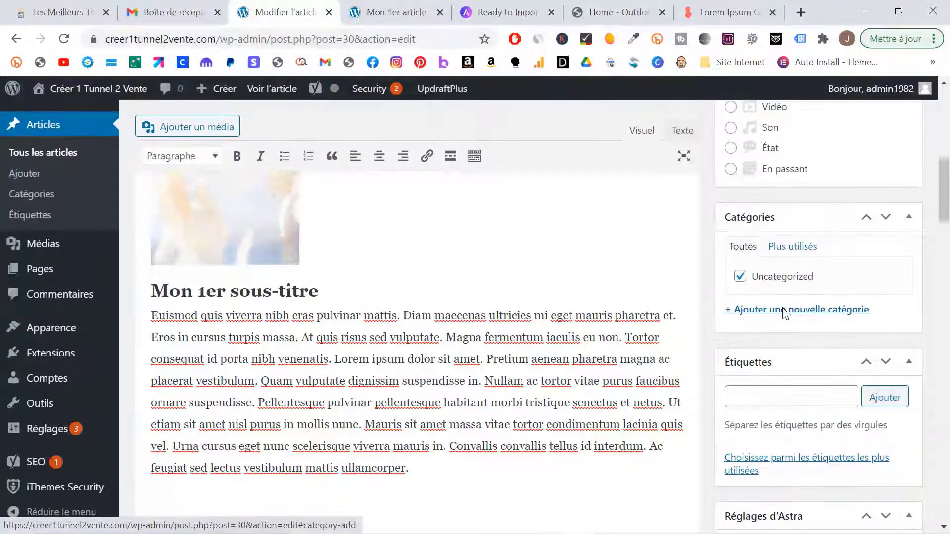
pyautogui.scroll(-1, 808, 360)
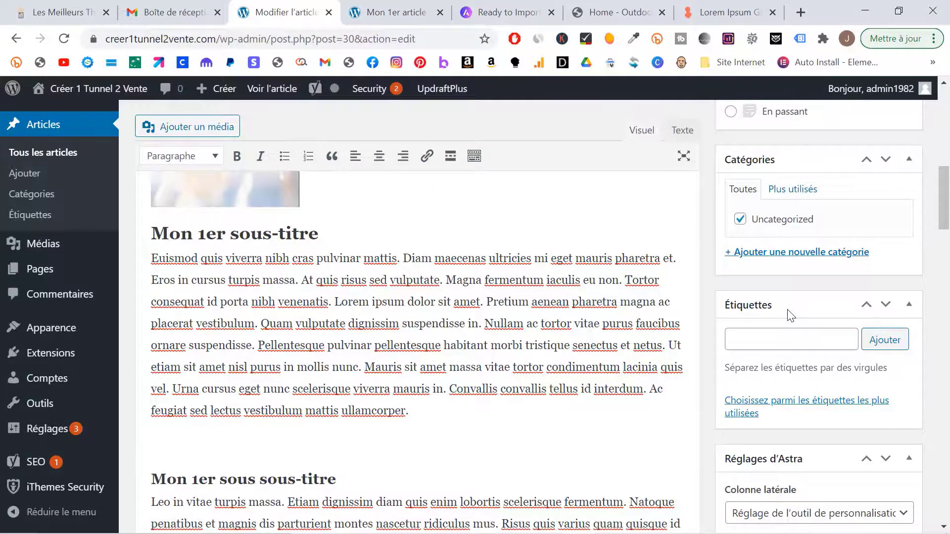
pyautogui.scroll(-5, 790, 315)
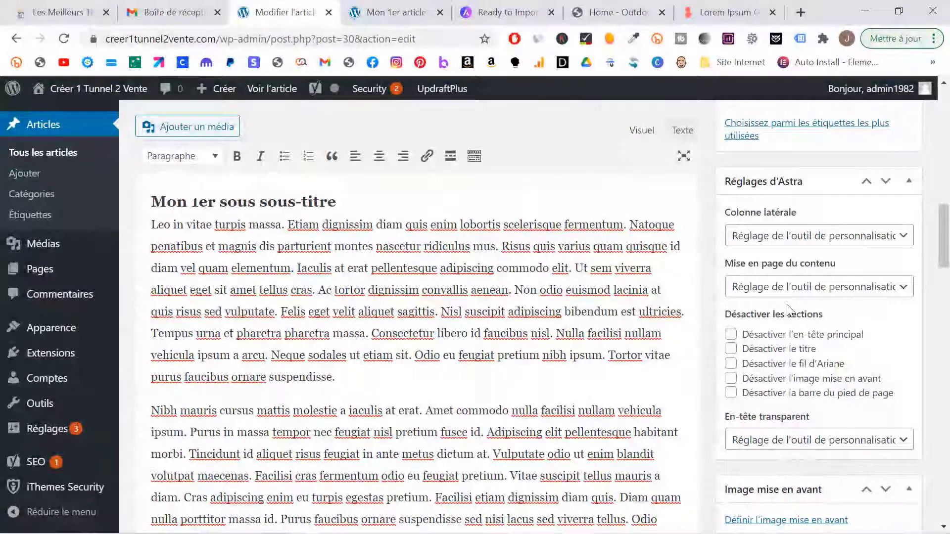
pyautogui.click(789, 236)
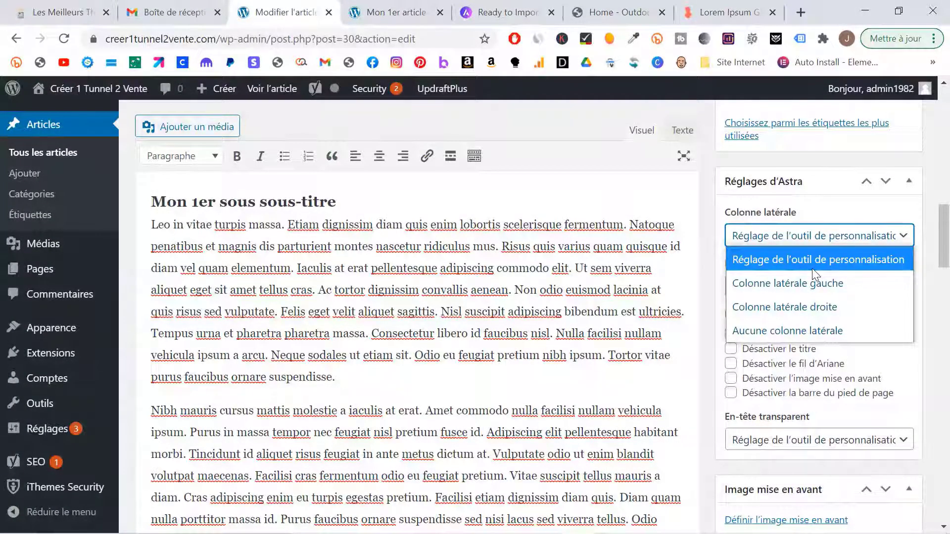
pyautogui.click(812, 268)
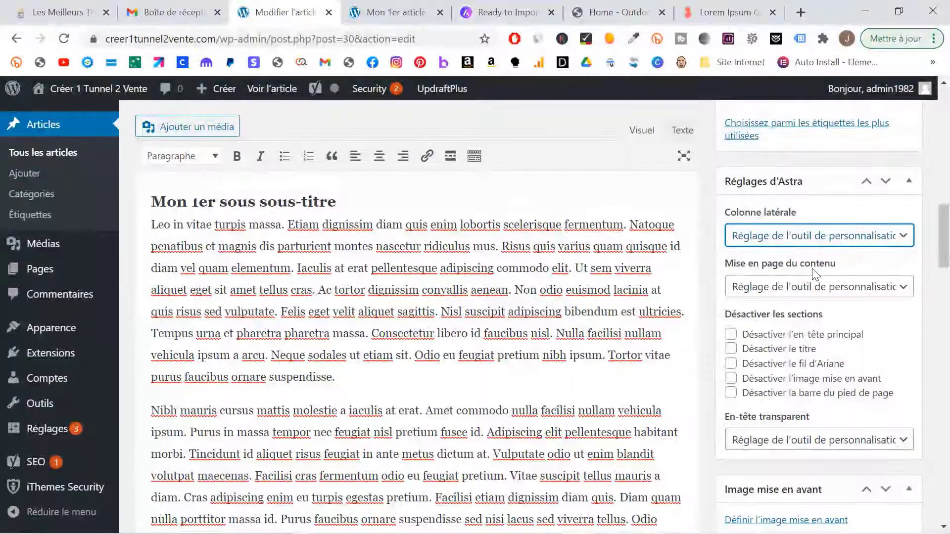
pyautogui.click(810, 285)
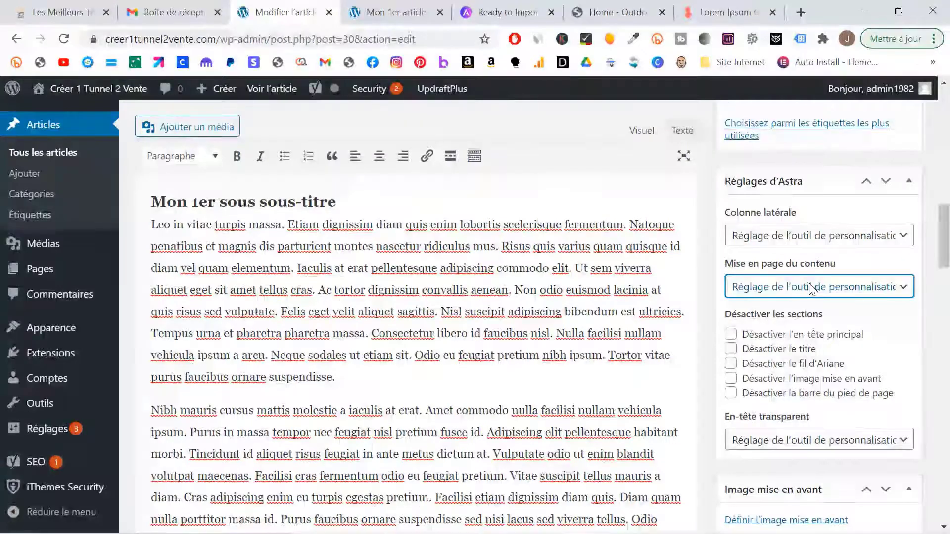
pyautogui.click(809, 283)
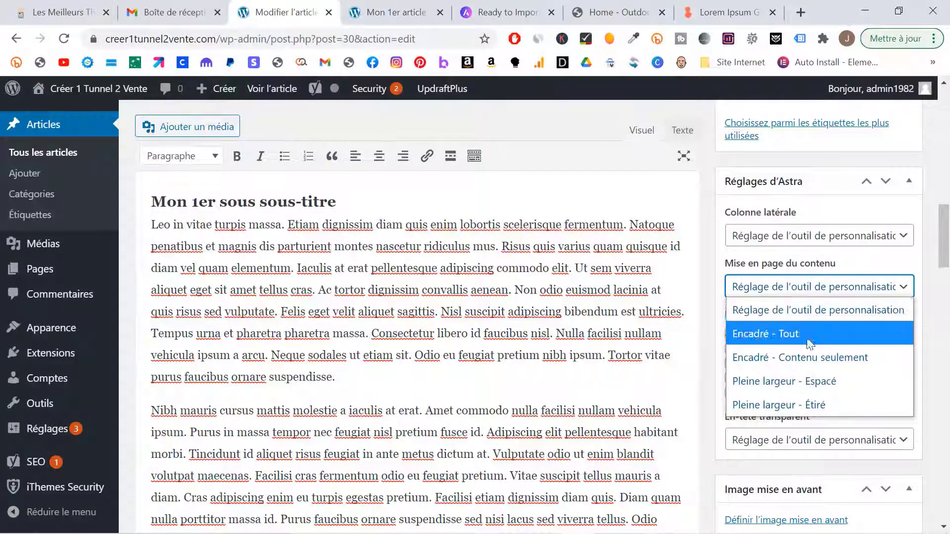
pyautogui.click(811, 310)
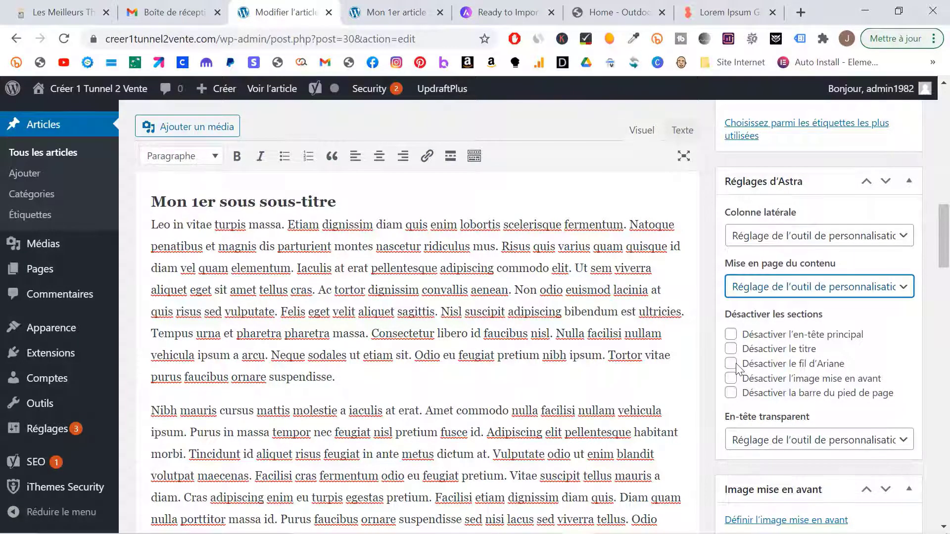
# Set abstrait-scaled.jpg from the media library as the article's featured image
pyautogui.scroll(-3, 737, 368)
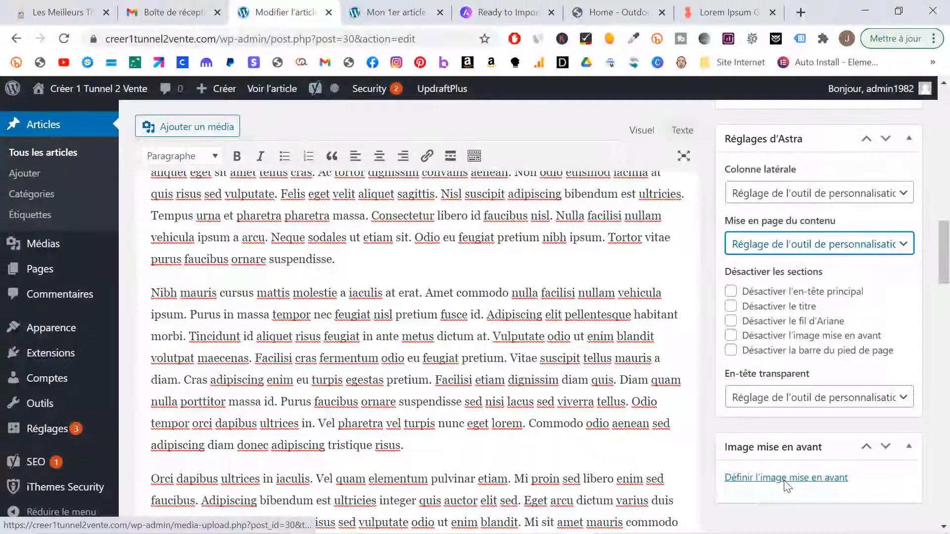
pyautogui.click(784, 479)
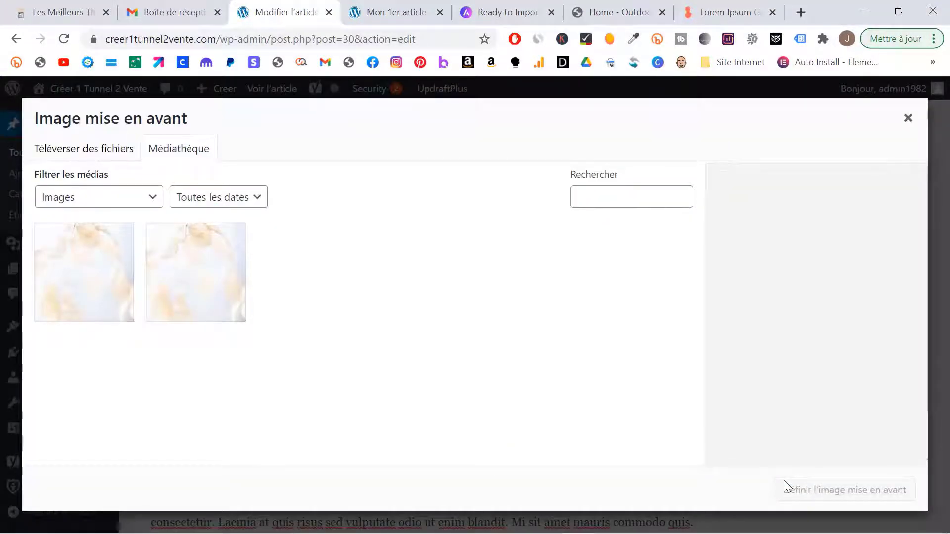
pyautogui.click(203, 276)
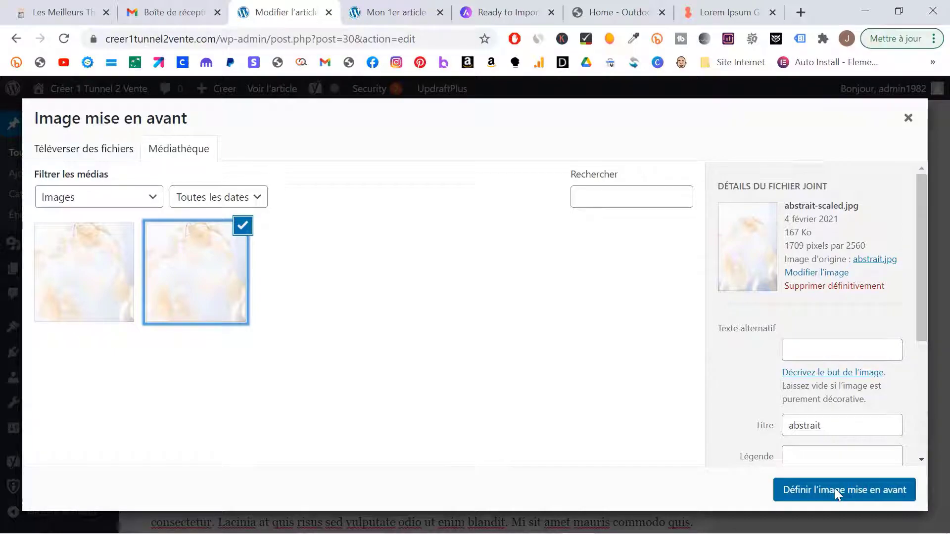
pyautogui.click(835, 488)
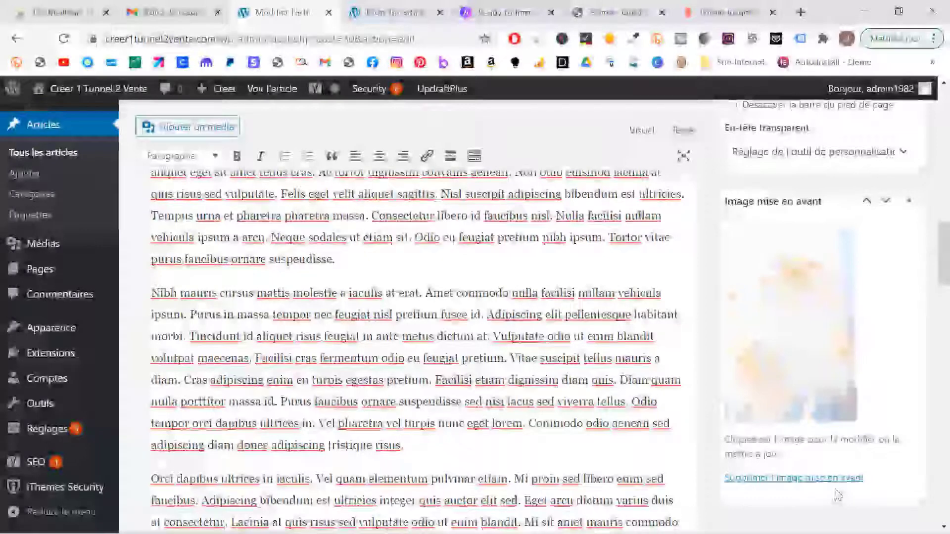
# Update the article and apply 4 février 2021 at 18 h 04 as its publication date
pyautogui.scroll(10, 837, 495)
pyautogui.click(891, 432)
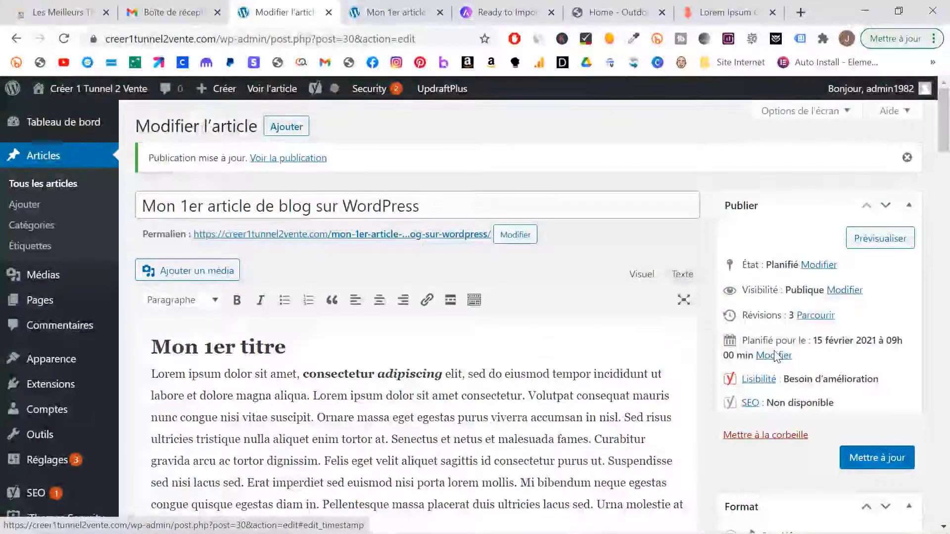
pyautogui.click(774, 355)
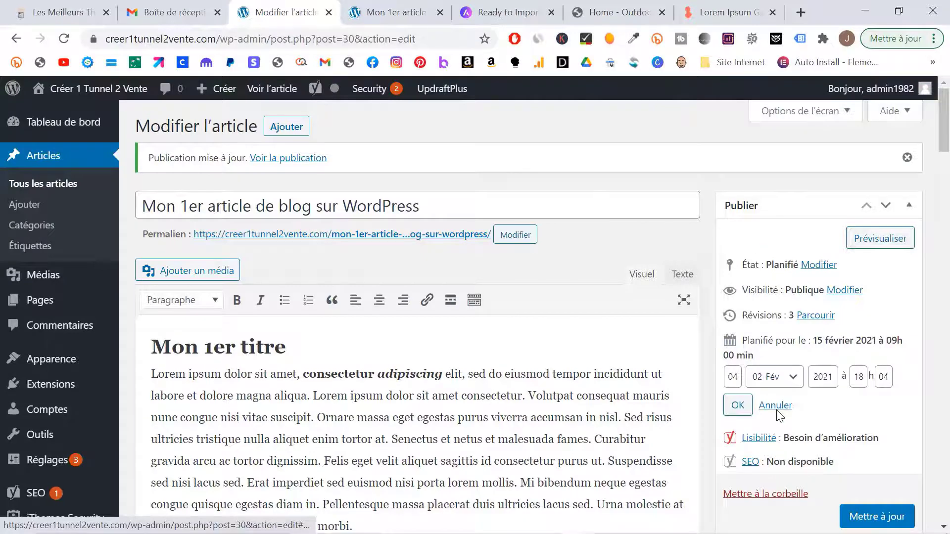
pyautogui.click(737, 406)
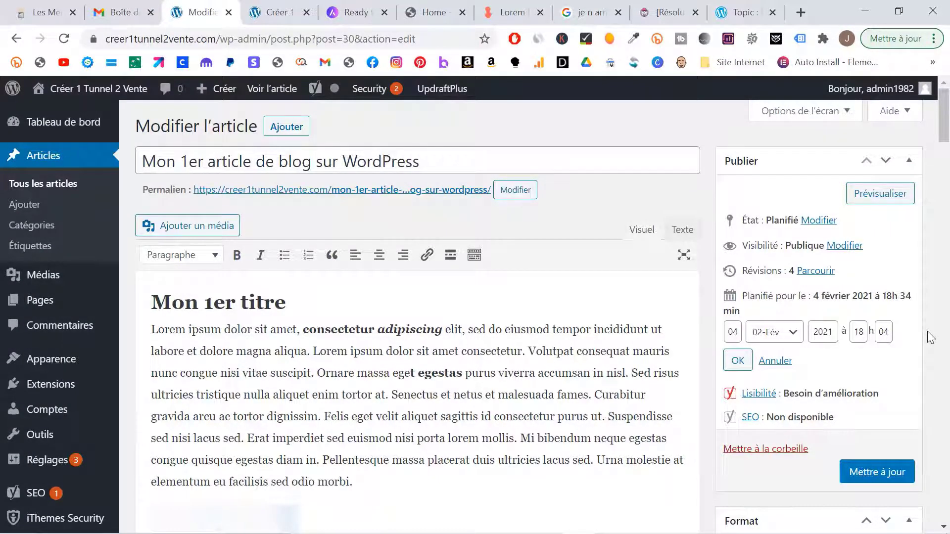
# Open the site's general settings in a separate browser tab and switch to it
pyautogui.moveTo(64, 395)
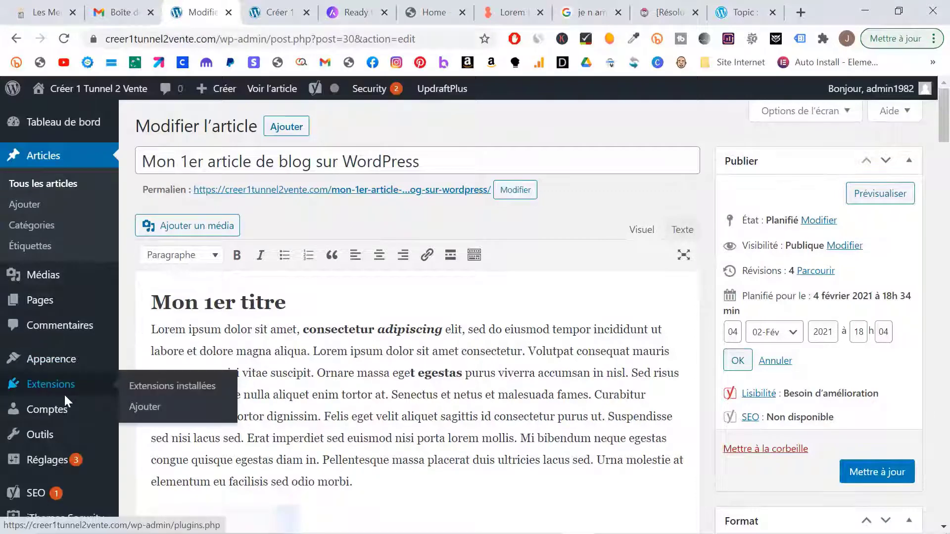
pyautogui.scroll(-1, 64, 395)
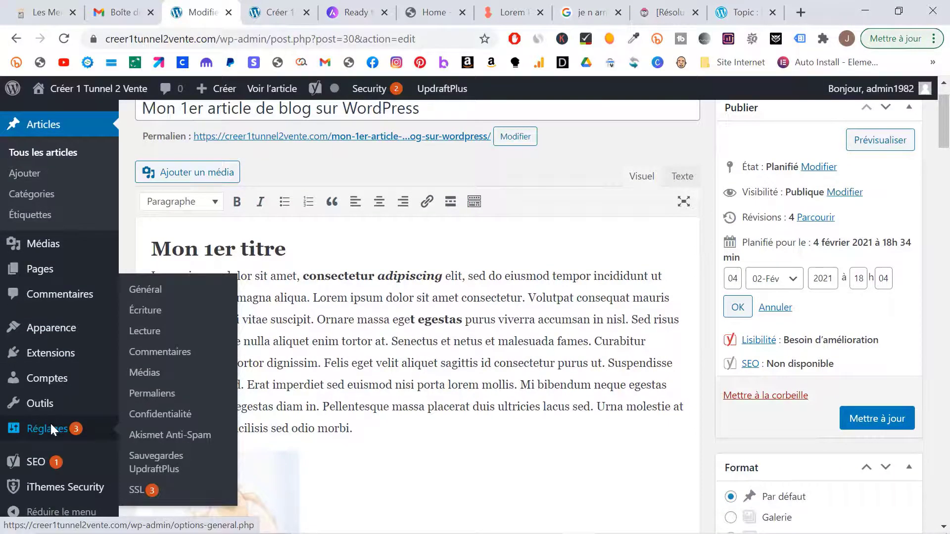
pyautogui.middleClick(156, 289)
pyautogui.click(249, 11)
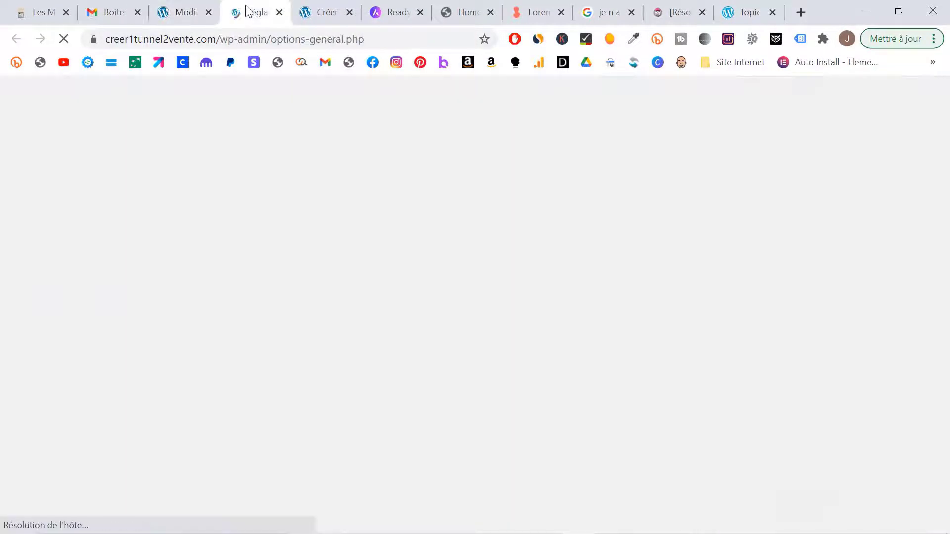
# Set the site's time zone to UTC+1 in the general settings
pyautogui.scroll(-5, 659, 283)
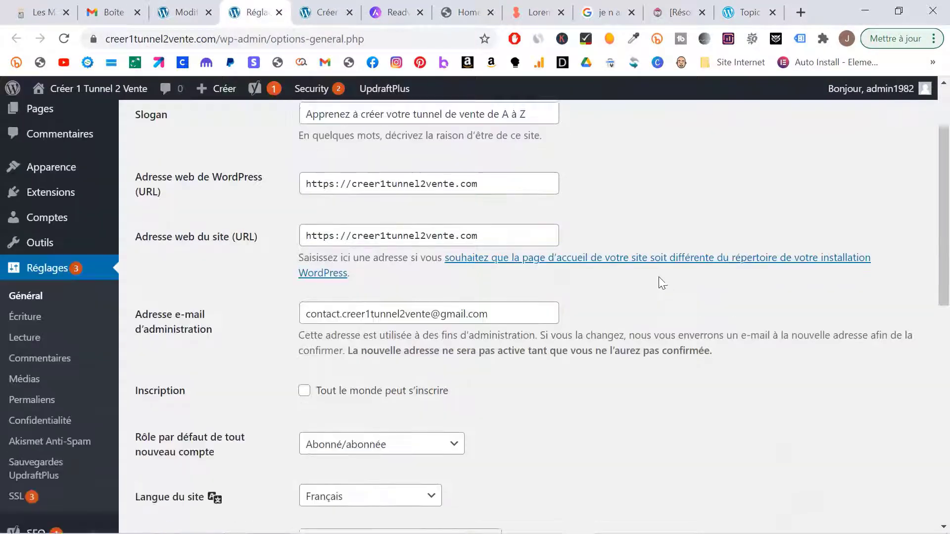
pyautogui.scroll(-1, 661, 283)
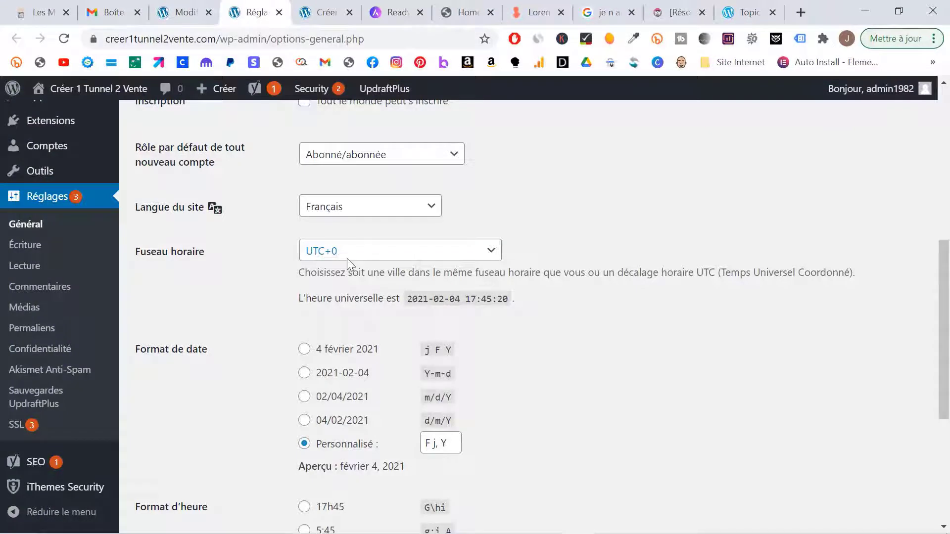
pyautogui.click(491, 253)
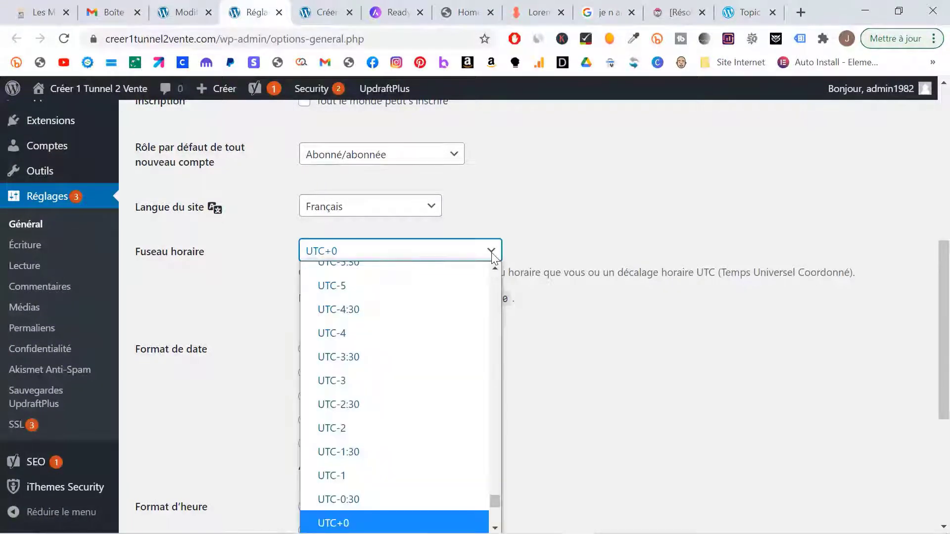
pyautogui.scroll(-3, 463, 321)
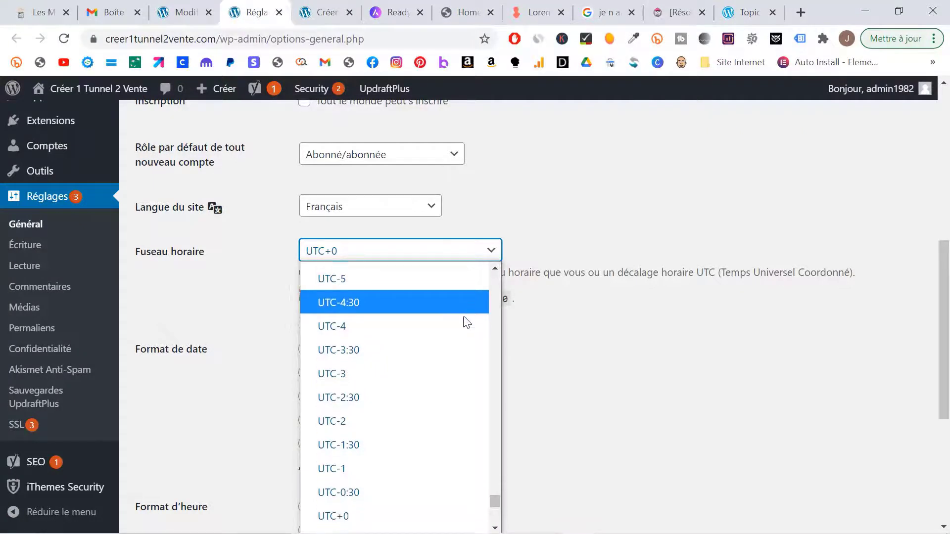
pyautogui.click(382, 469)
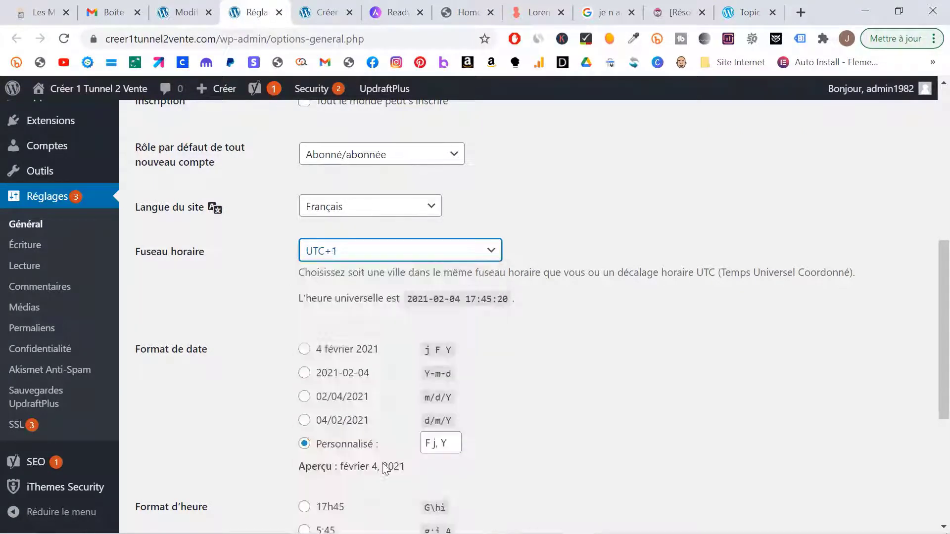
pyautogui.click(585, 376)
# Set the site's date format to the day, month name and year style, j F Y
pyautogui.scroll(-2, 585, 376)
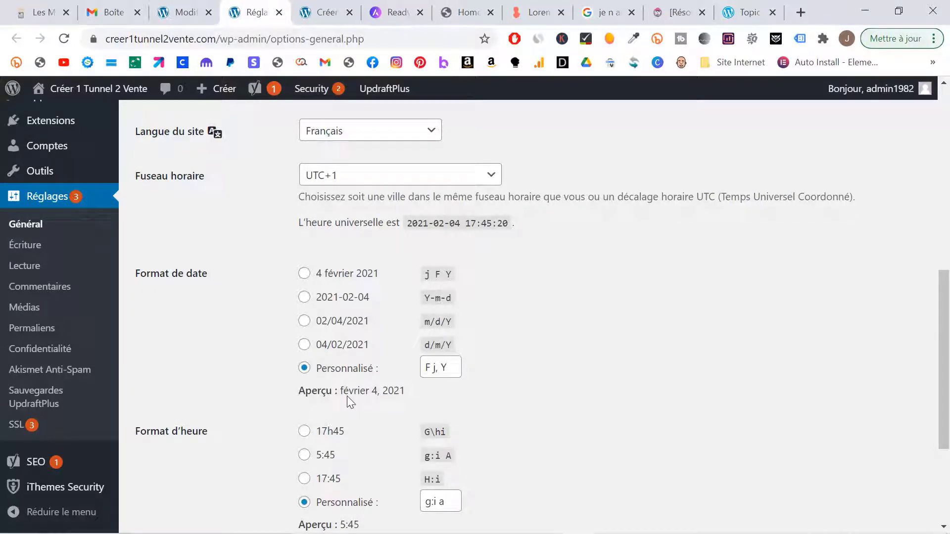
pyautogui.click(305, 273)
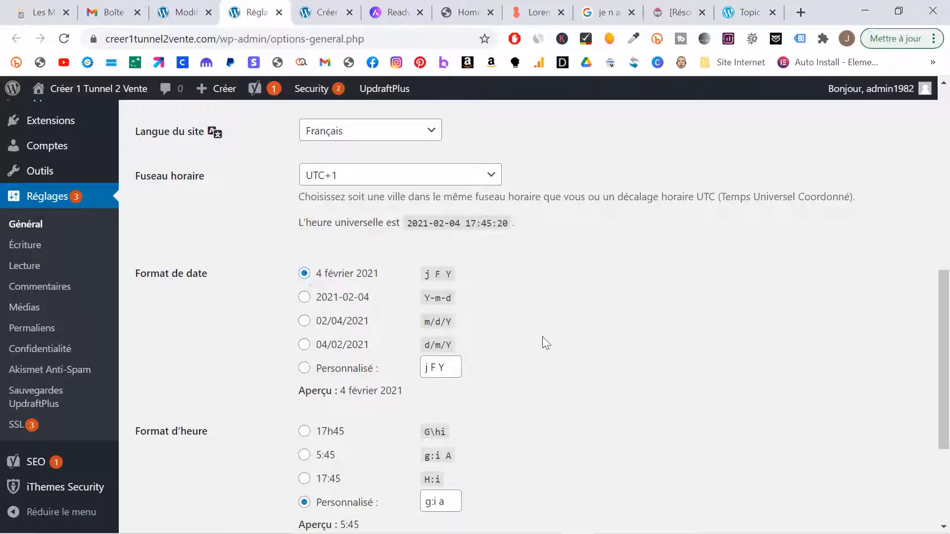
pyautogui.scroll(-1, 546, 341)
pyautogui.scroll(-1, 542, 336)
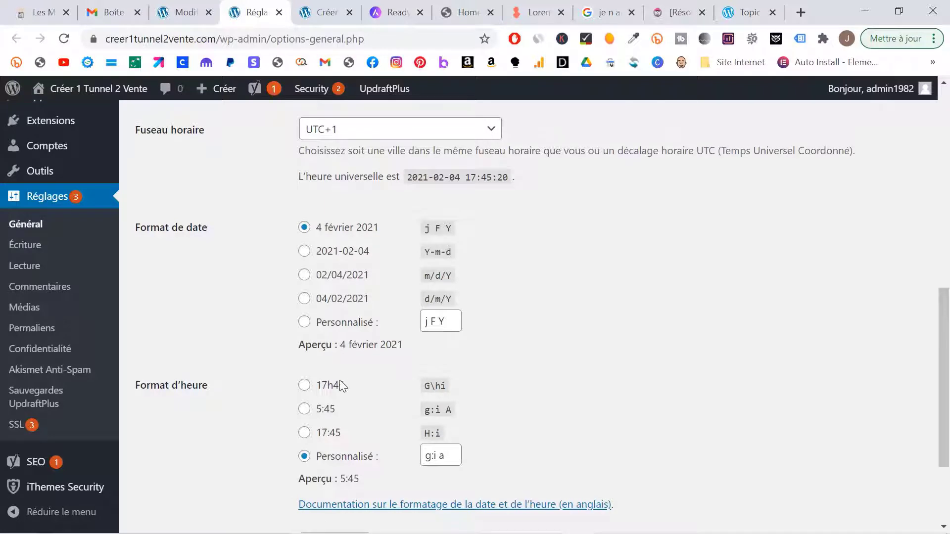
# Set the site's time format to the 17h45 style, G\hi, and save the general settings
pyautogui.click(303, 389)
pyautogui.scroll(-3, 654, 324)
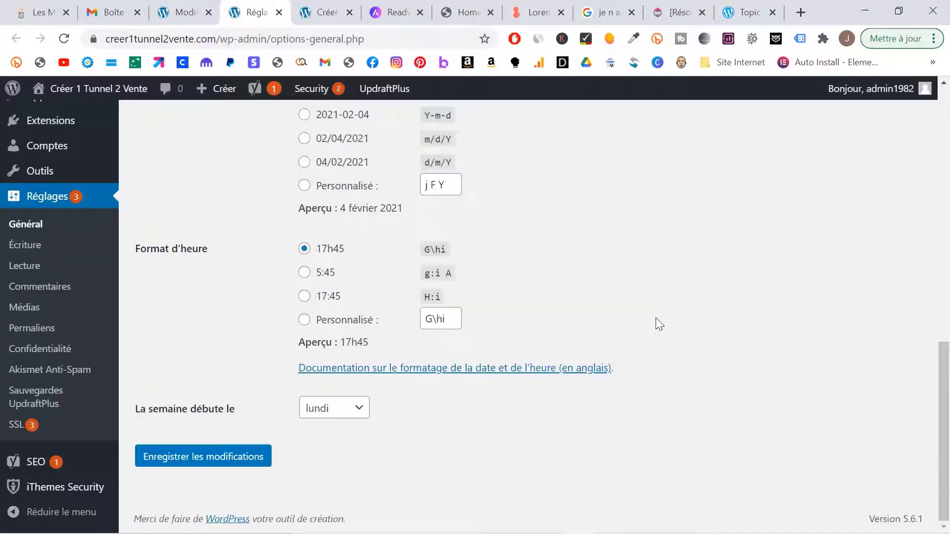
pyautogui.click(215, 456)
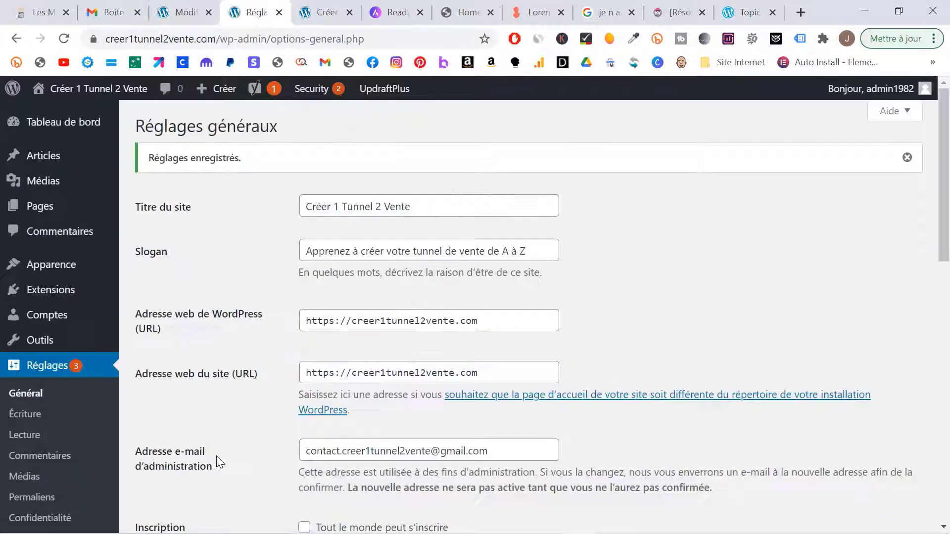
# Open the Hello World article on the public site to check how its date is displayed
pyautogui.click(310, 12)
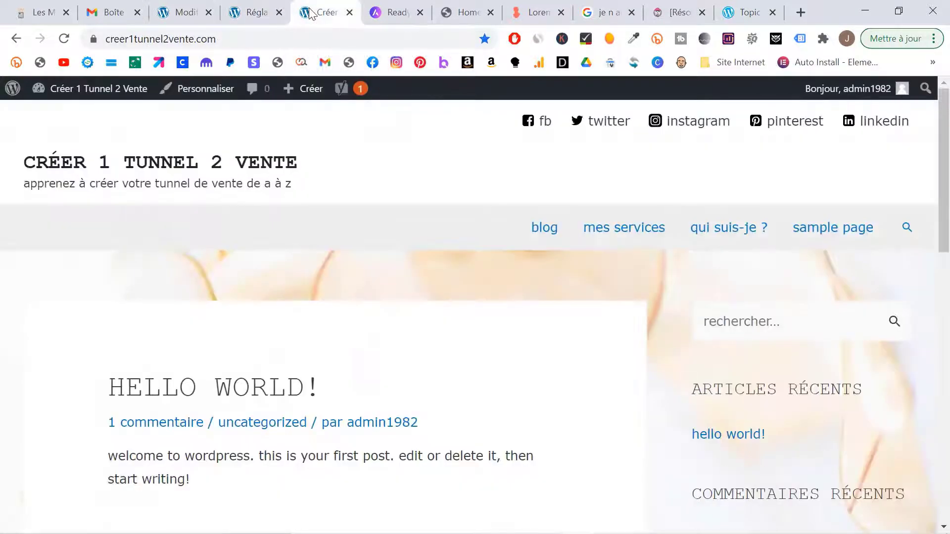
pyautogui.click(271, 398)
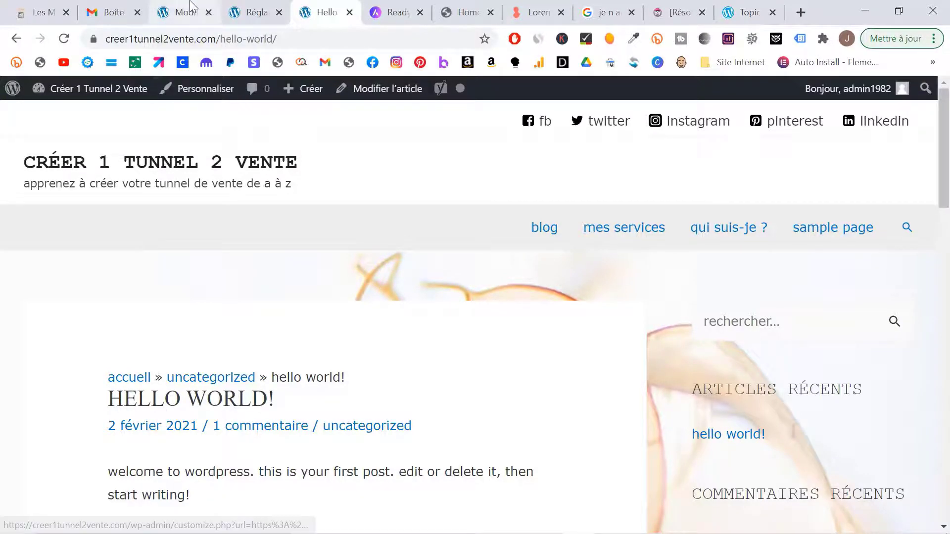
# Return to the first article's editor and update it with the publication date of 4 février 2021 at 18 h 04
pyautogui.click(190, 9)
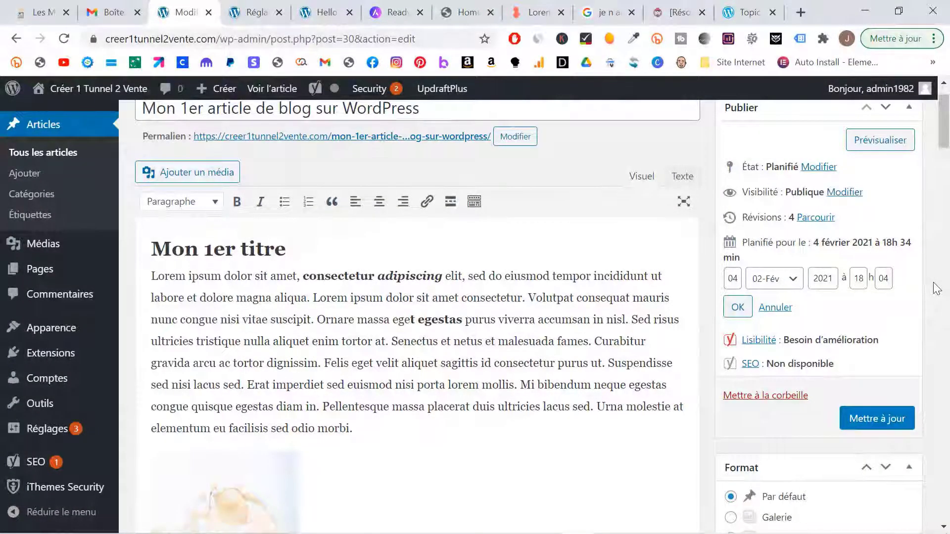
pyautogui.click(870, 420)
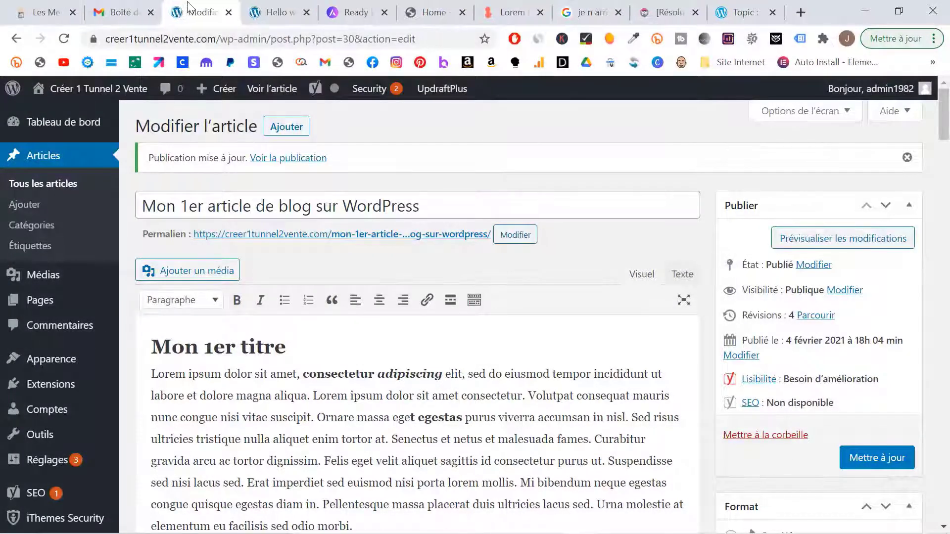
# Open the public site's blog page and examine how the new article's featured image, title, metadata and excerpt are laid out
pyautogui.click(289, 16)
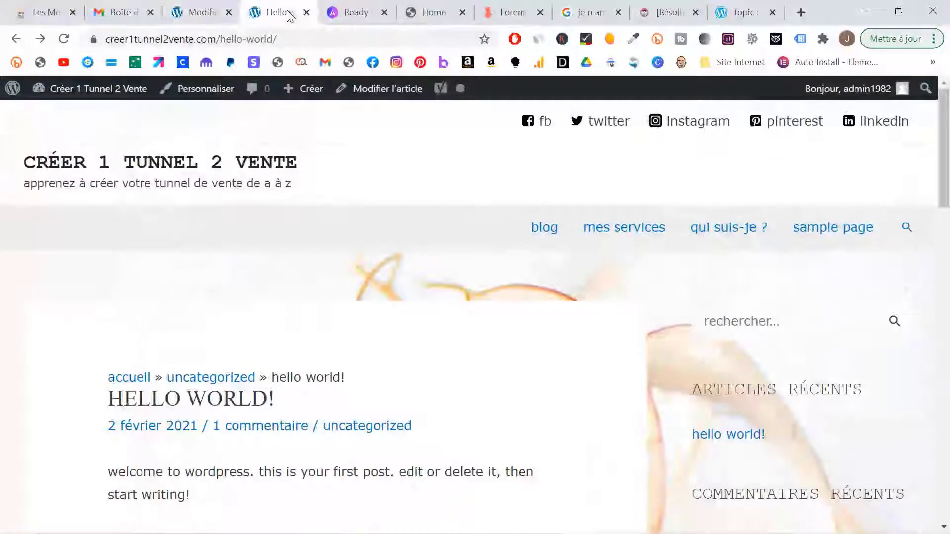
pyautogui.click(544, 228)
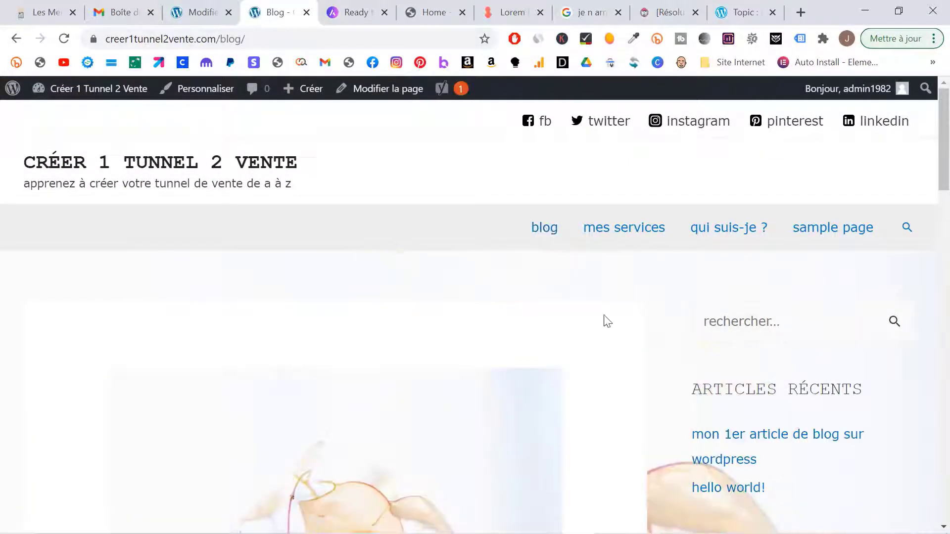
pyautogui.scroll(-2, 619, 345)
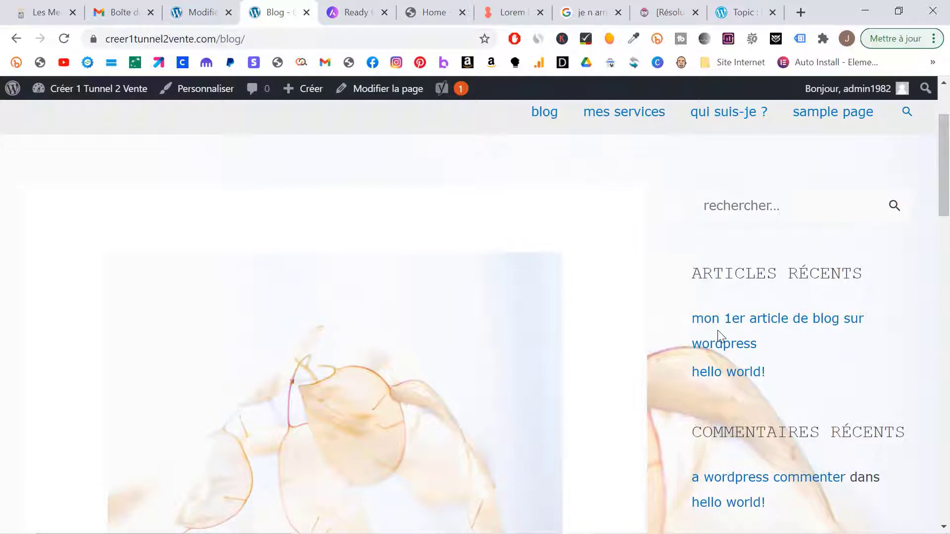
pyautogui.scroll(3, 661, 290)
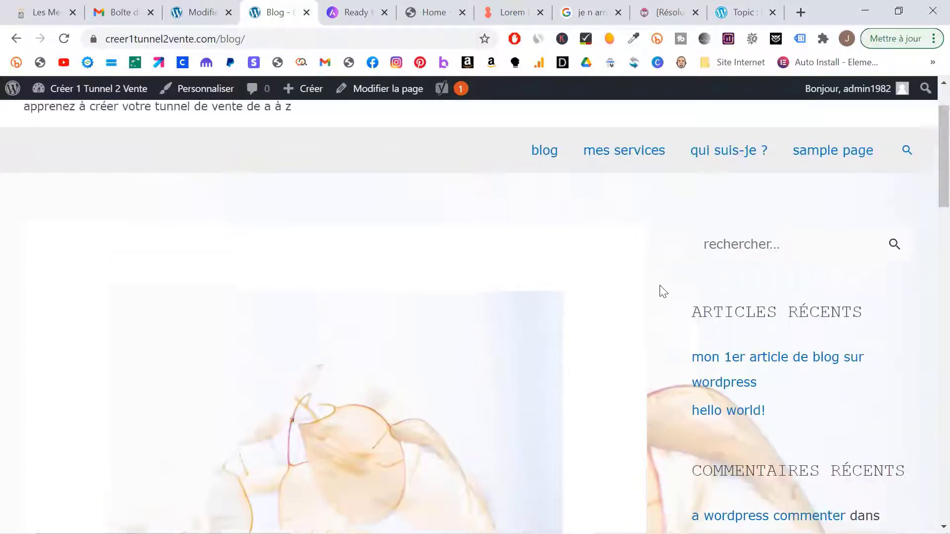
pyautogui.scroll(-8, 113, 361)
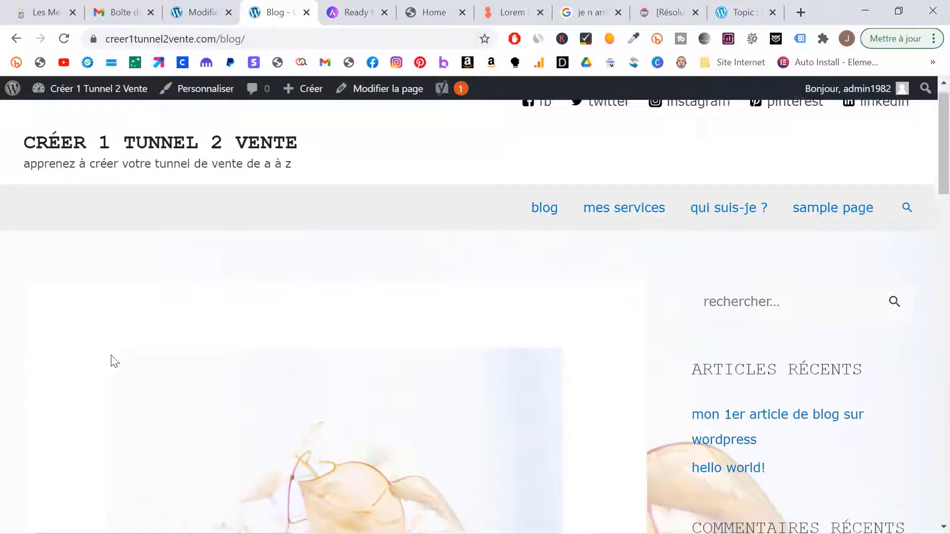
pyautogui.scroll(-8, 113, 361)
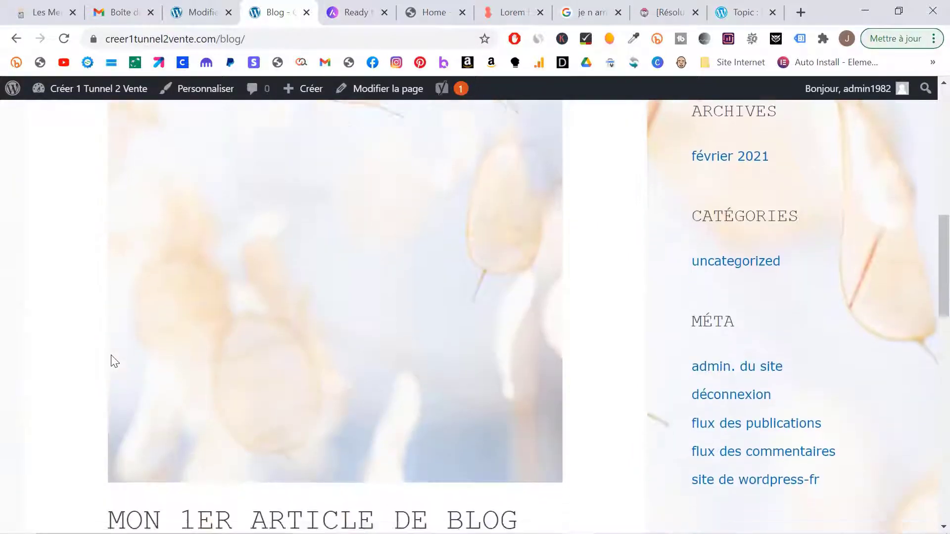
pyautogui.scroll(3, 201, 154)
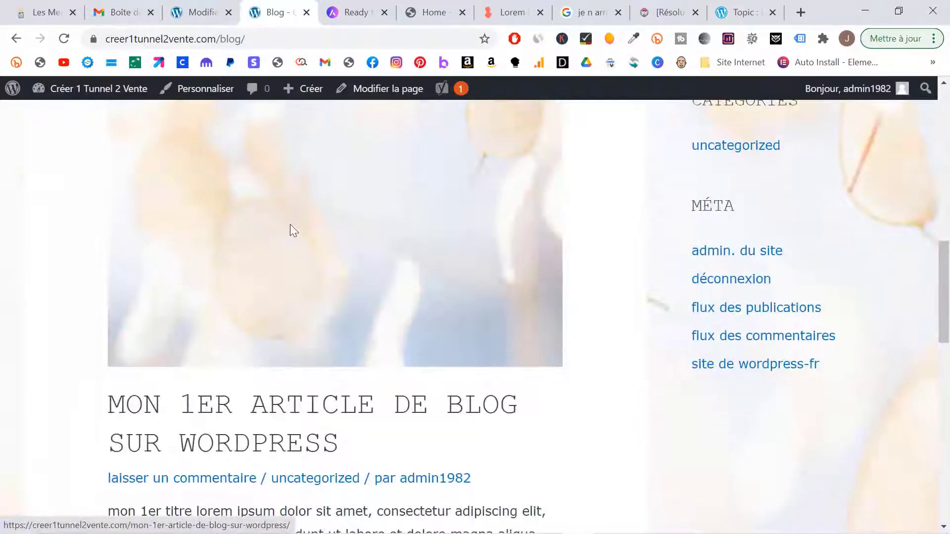
pyautogui.scroll(-5, 290, 224)
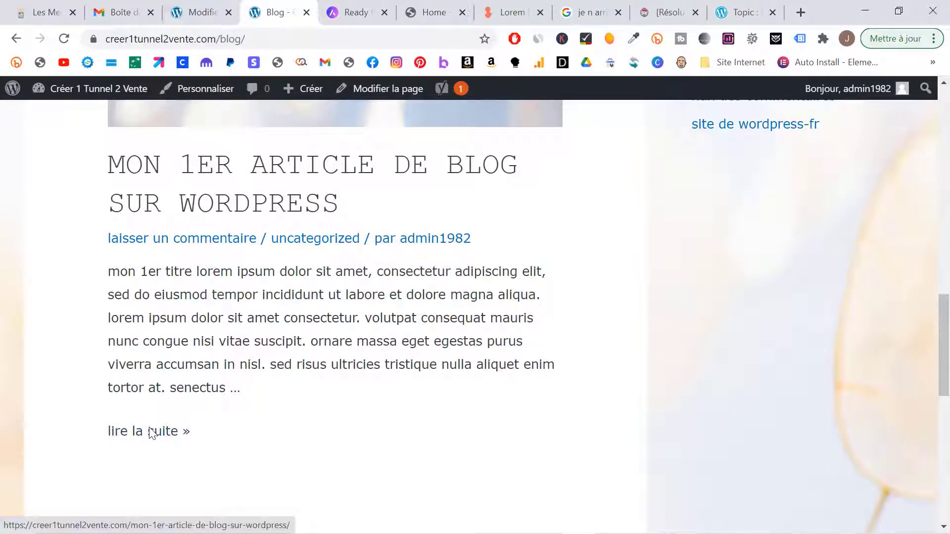
pyautogui.scroll(-4, 151, 432)
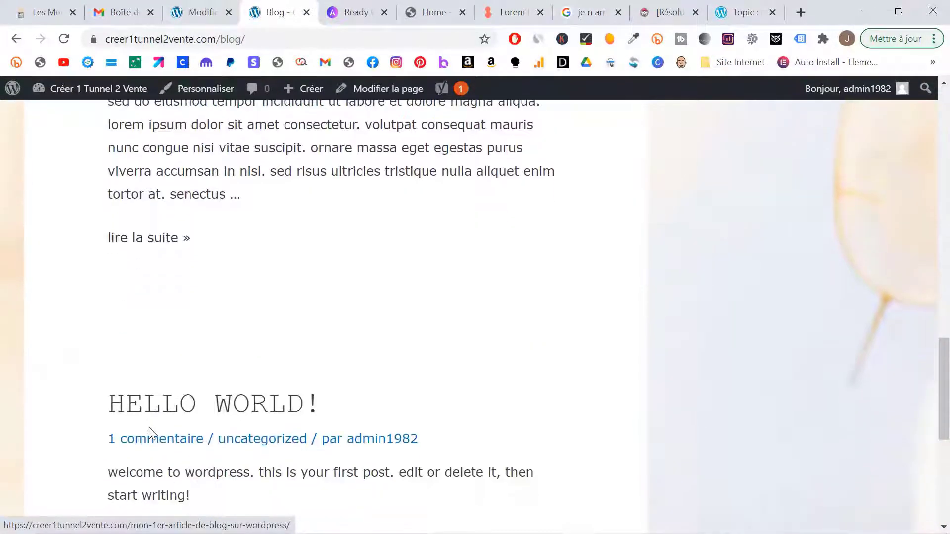
pyautogui.scroll(-4, 151, 432)
pyautogui.scroll(20, 151, 433)
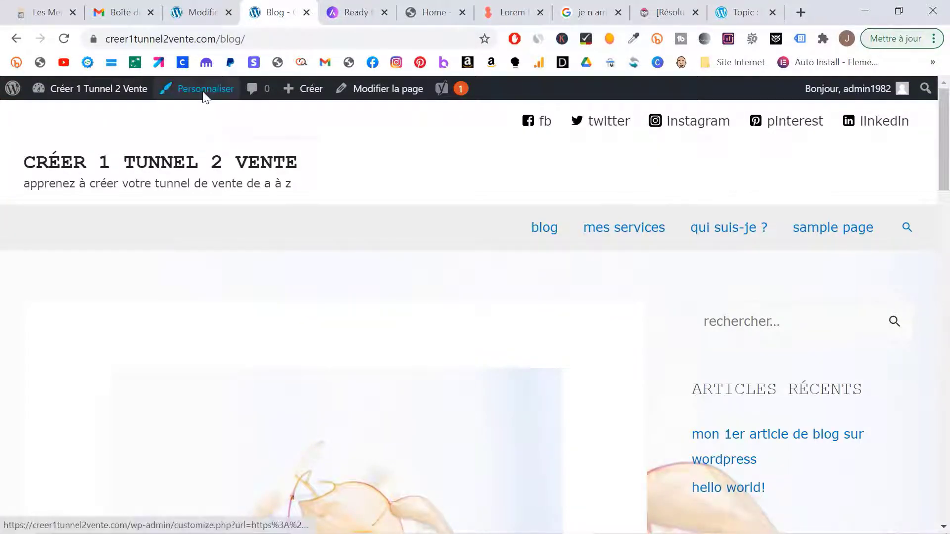
pyautogui.scroll(-8, 256, 432)
pyautogui.scroll(-2, 257, 299)
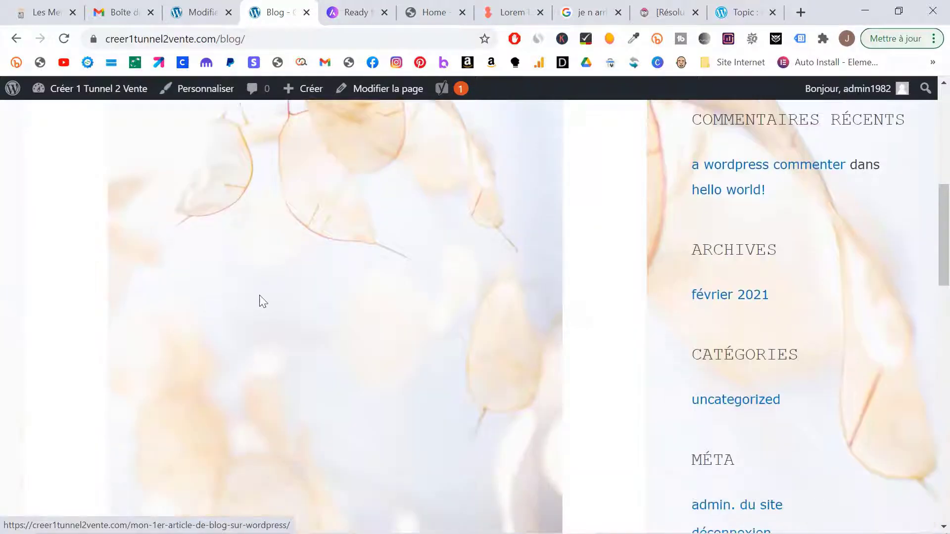
pyautogui.scroll(-7, 248, 330)
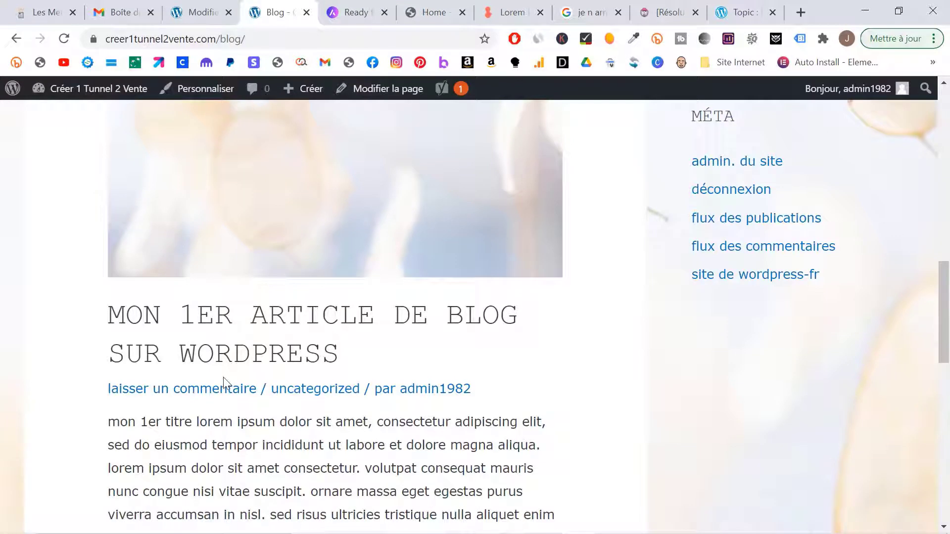
pyautogui.scroll(18, 223, 378)
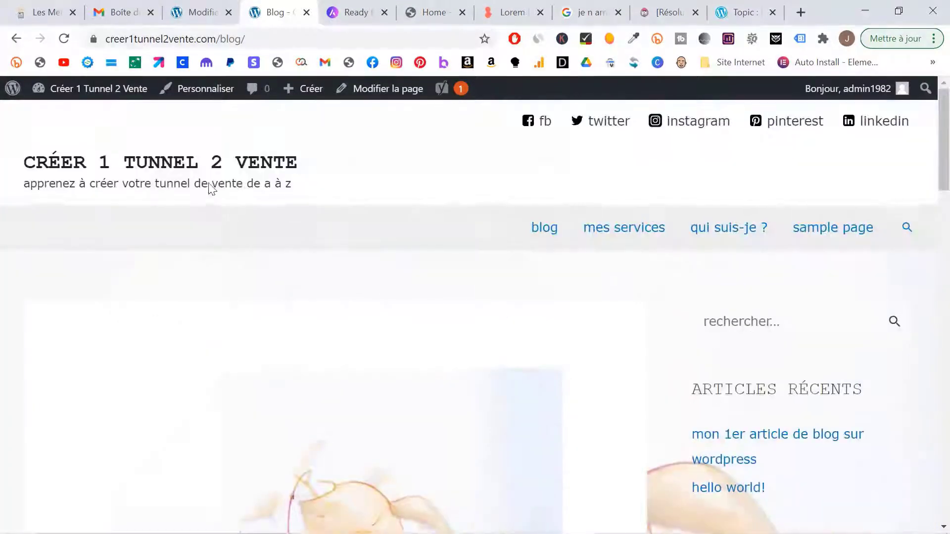
# In the theme customizer's Blog / Archive settings, move the blog title and metadata above the featured image in the article structure
pyautogui.click(212, 86)
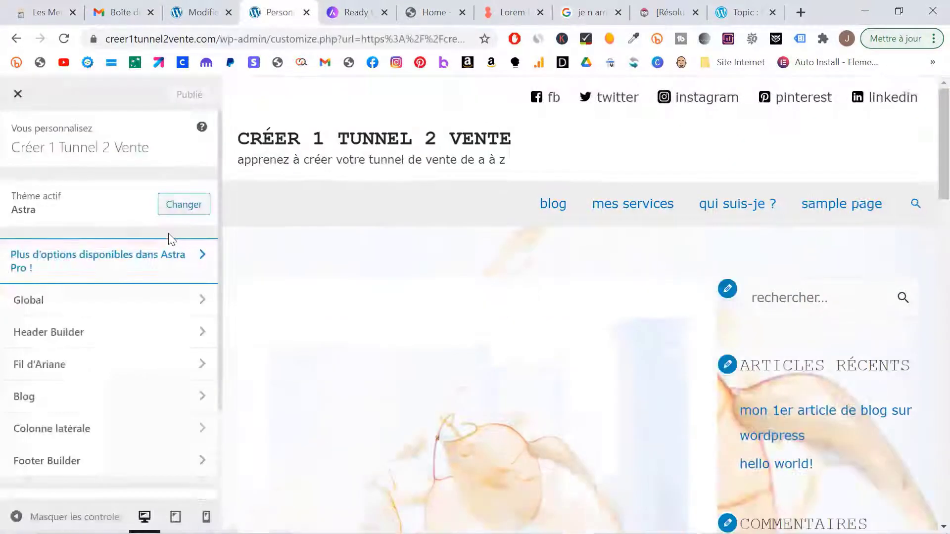
pyautogui.click(115, 393)
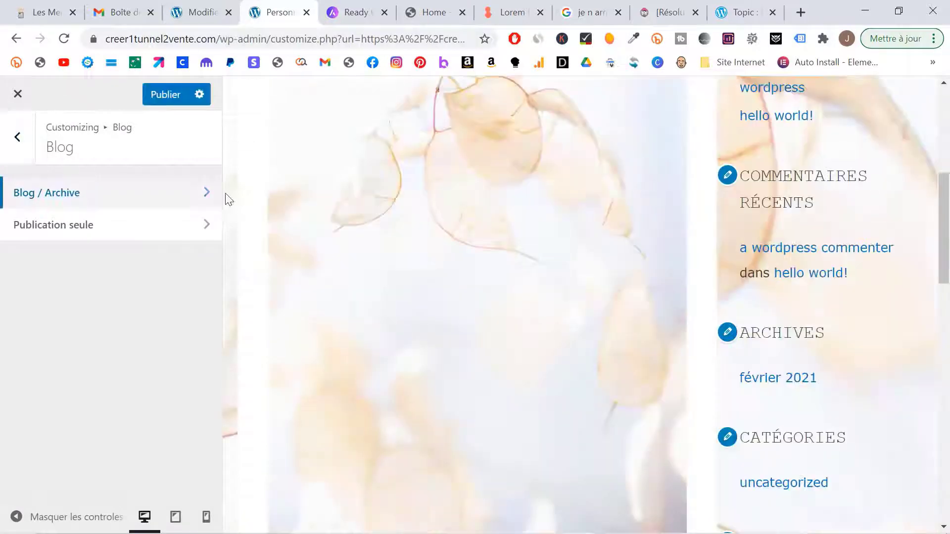
pyautogui.click(207, 193)
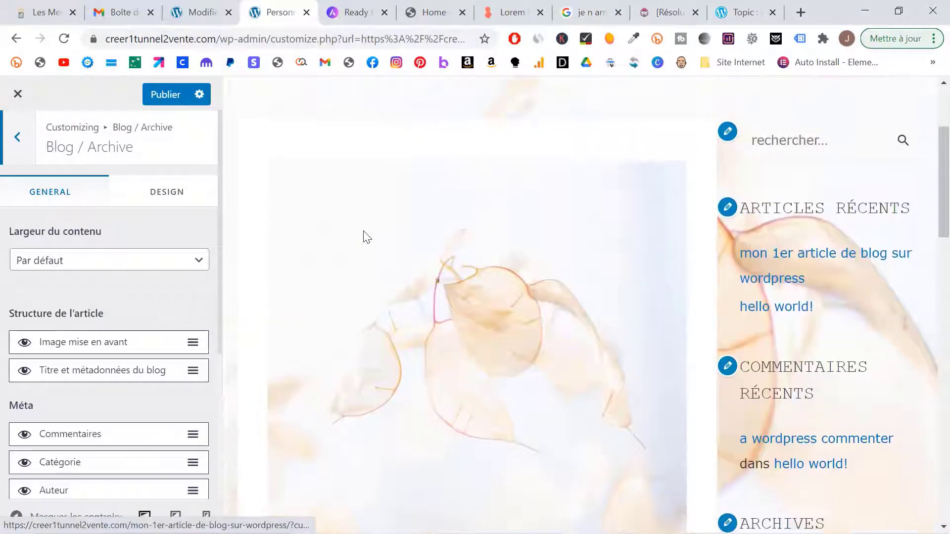
pyautogui.scroll(-10, 380, 256)
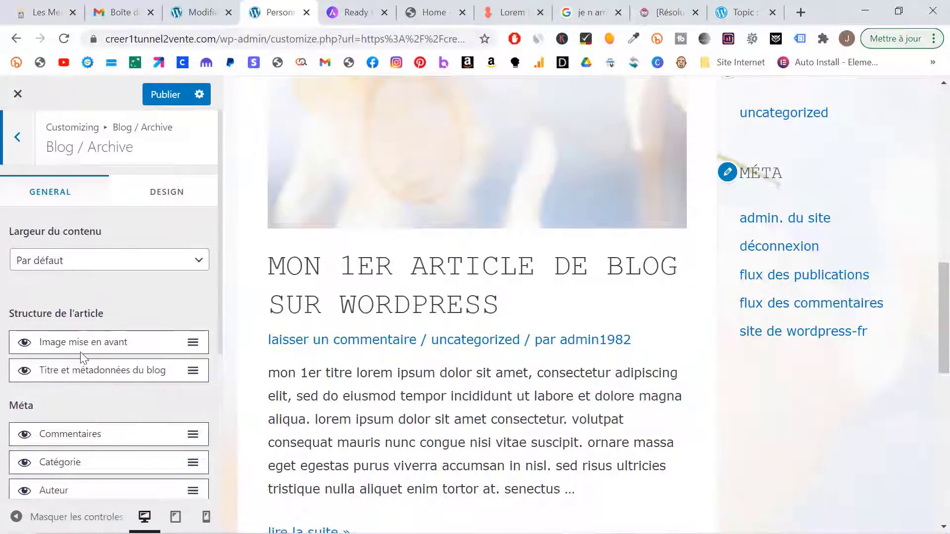
pyautogui.scroll(1, 320, 280)
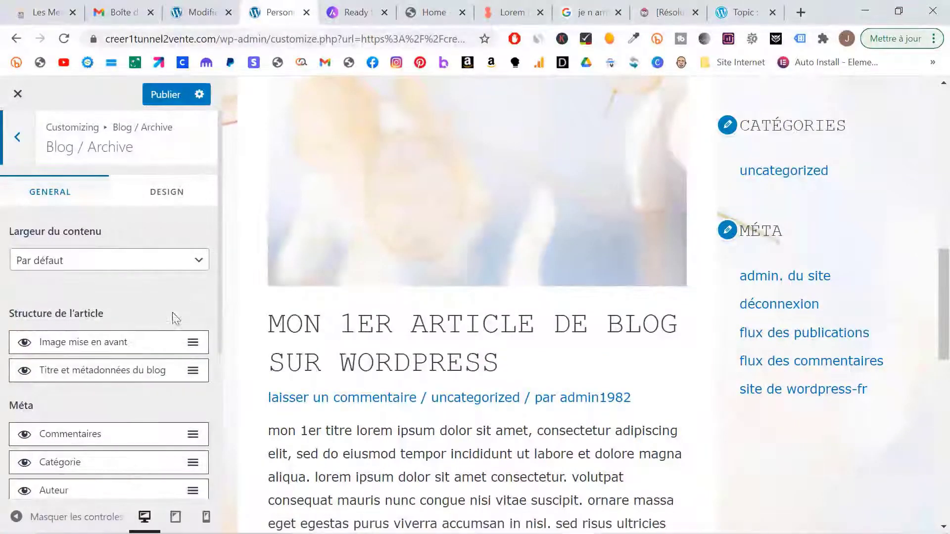
pyautogui.moveTo(120, 373); pyautogui.dragTo(122, 345)
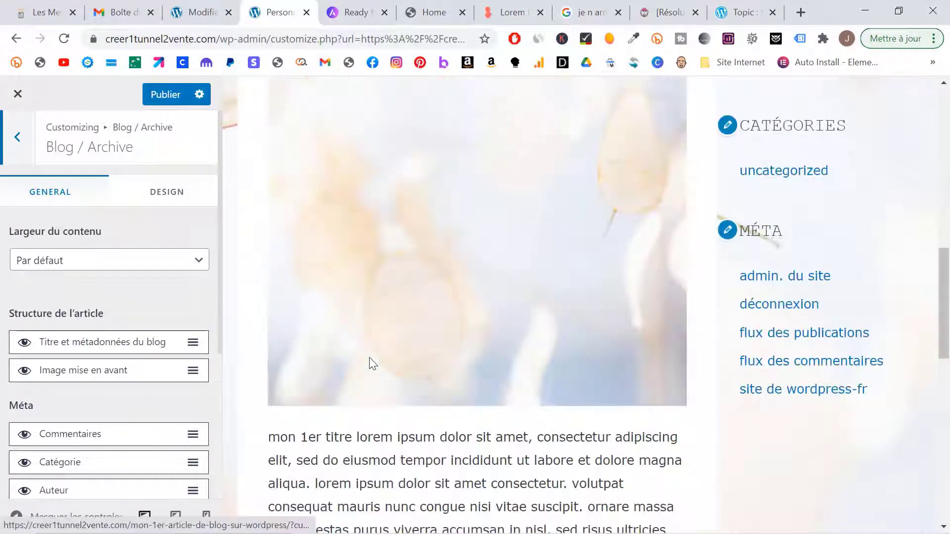
# Review the reordered article in the preview, publish the customization and close the customizer to view the blog page
pyautogui.scroll(9, 369, 358)
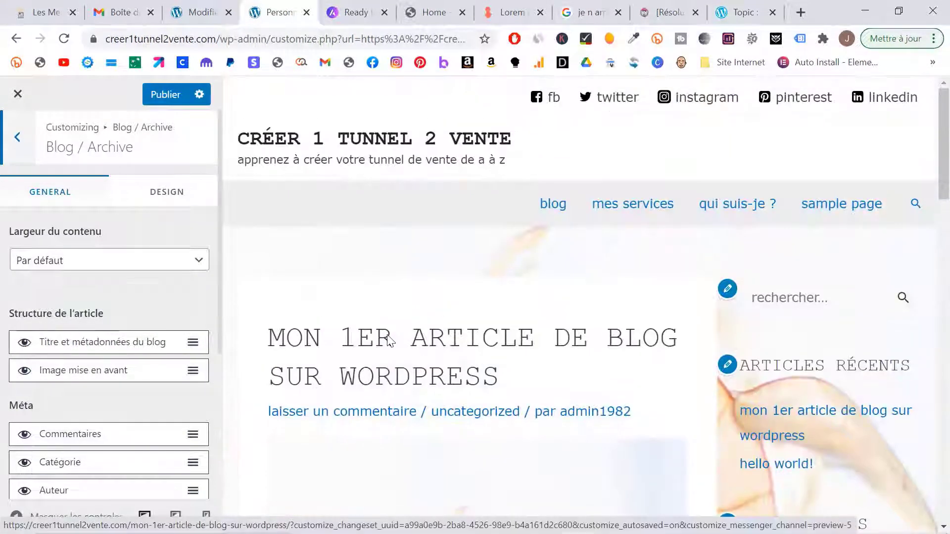
pyautogui.scroll(-10, 387, 339)
pyautogui.scroll(-8, 387, 335)
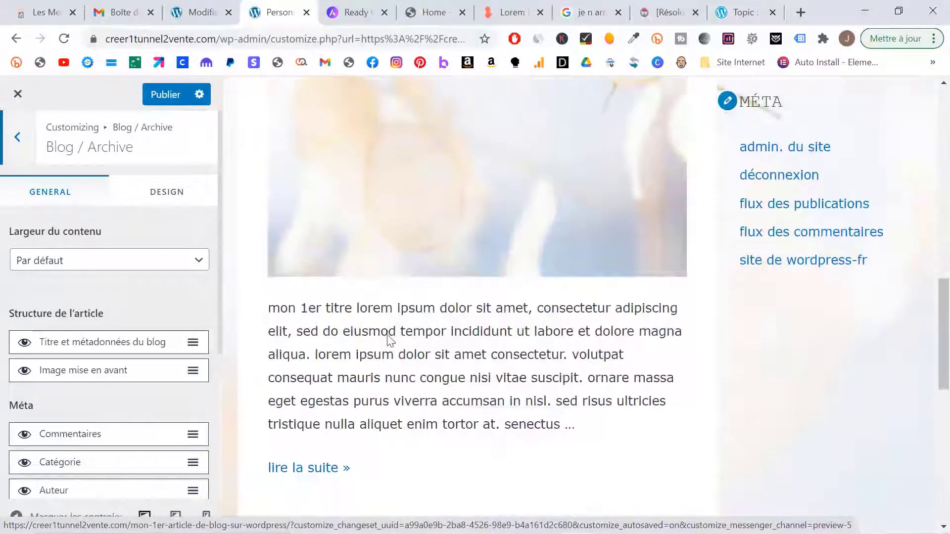
pyautogui.scroll(18, 387, 339)
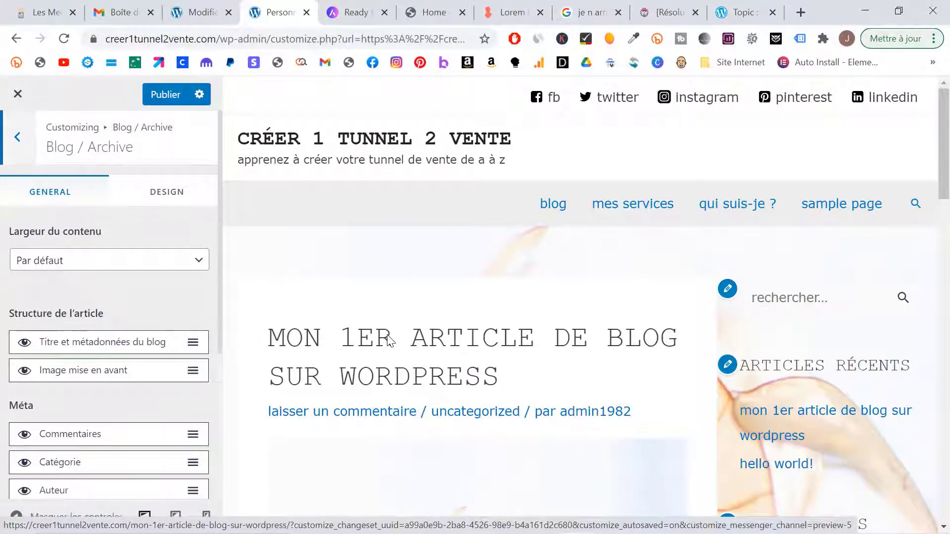
pyautogui.click(173, 95)
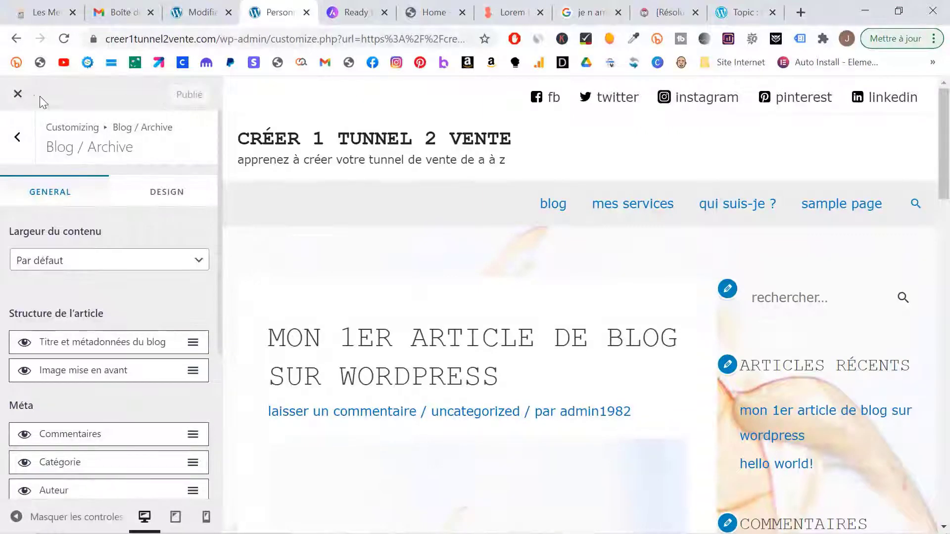
pyautogui.click(25, 97)
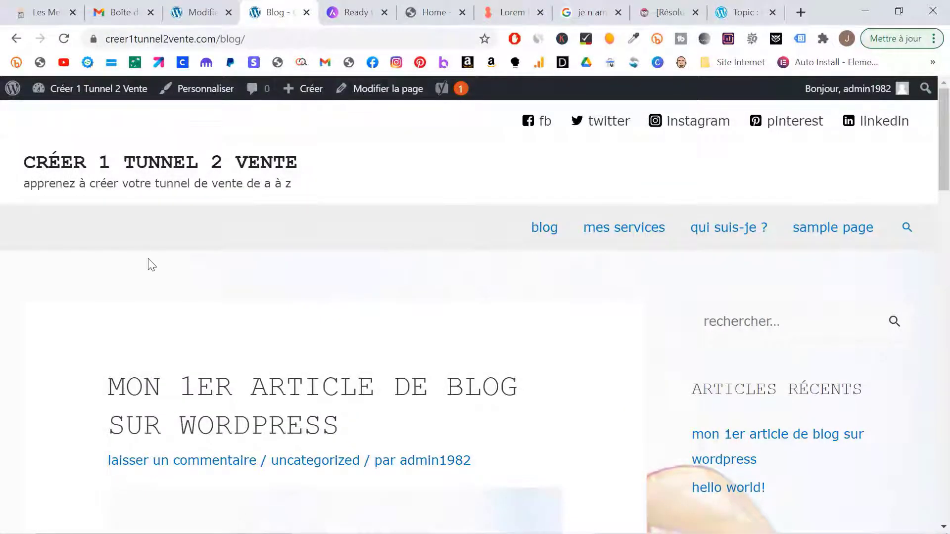
pyautogui.scroll(-3, 148, 263)
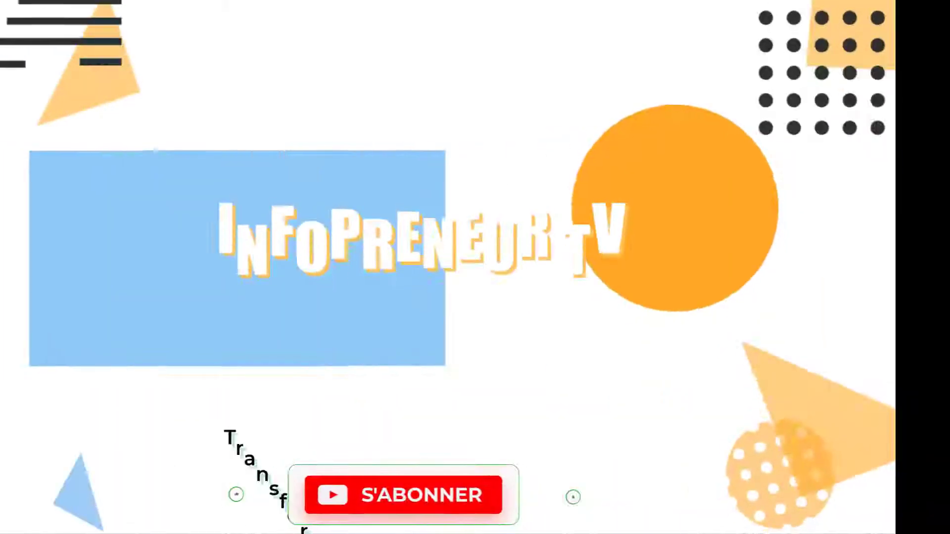